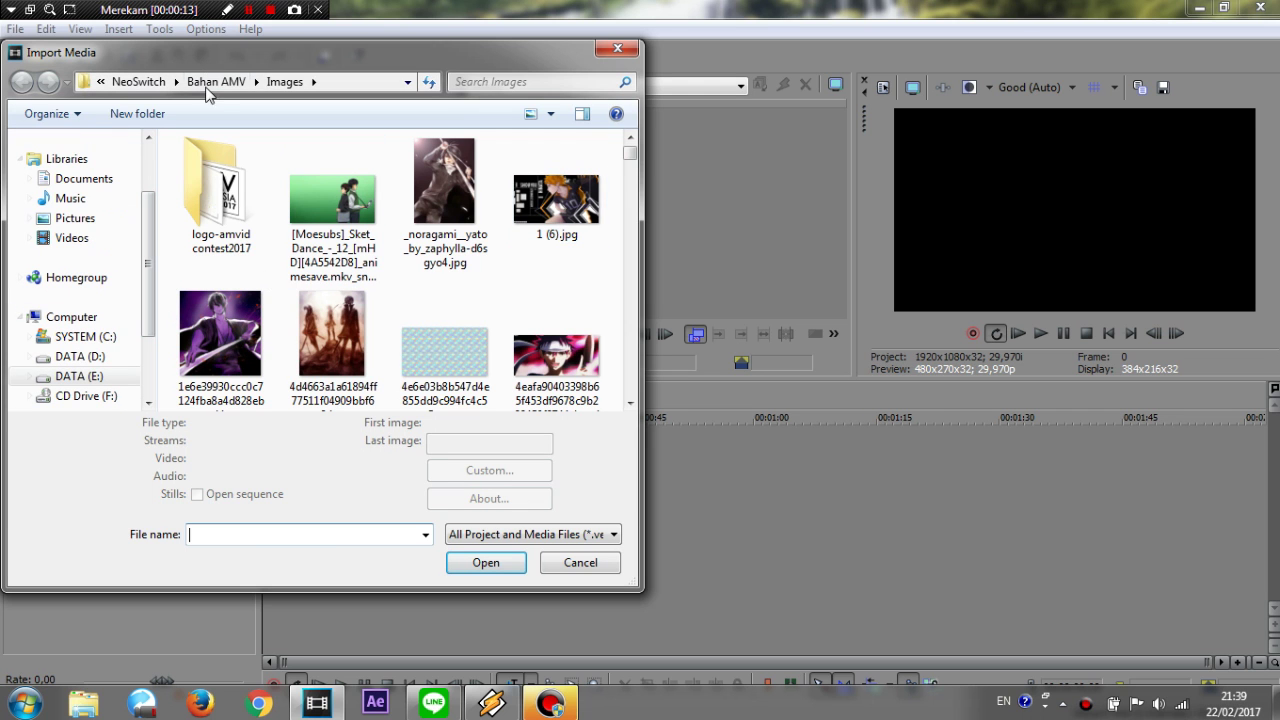
# Import JJD - Future.mp3 from the Bahan AMV\MP3 folder and place it at the start of the timeline
pyautogui.click(207, 81)
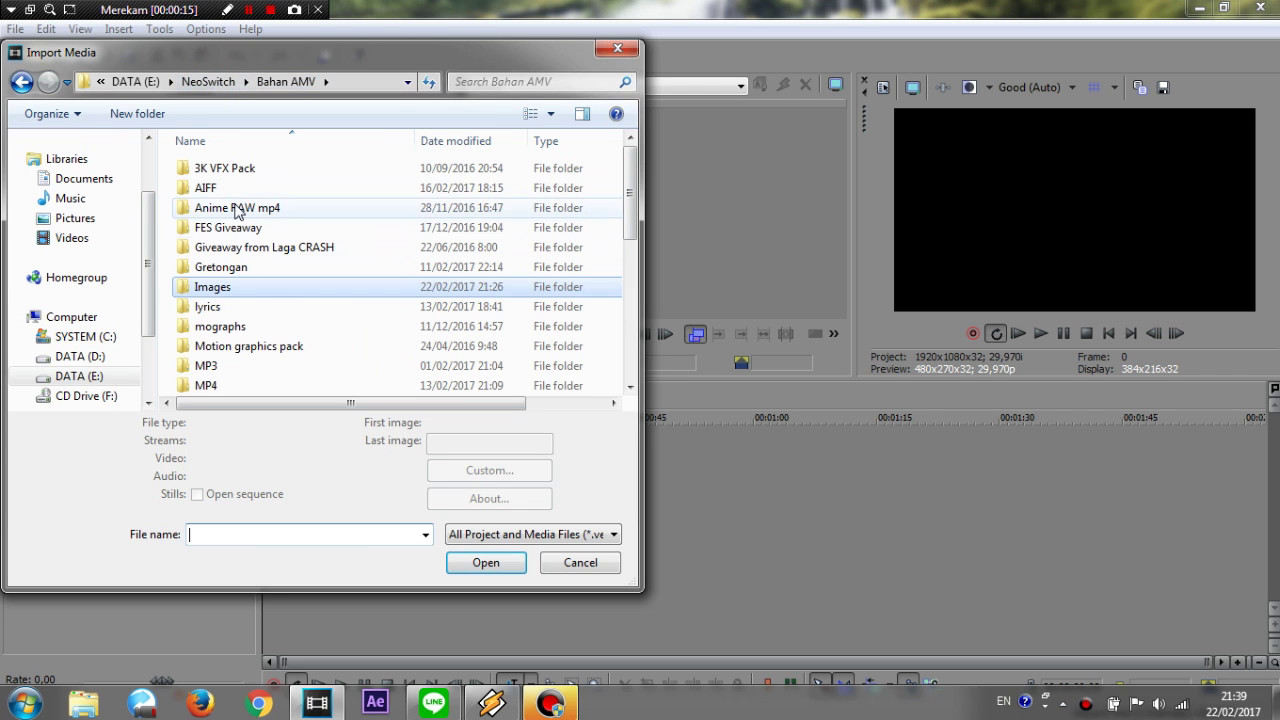
pyautogui.doubleClick(245, 366)
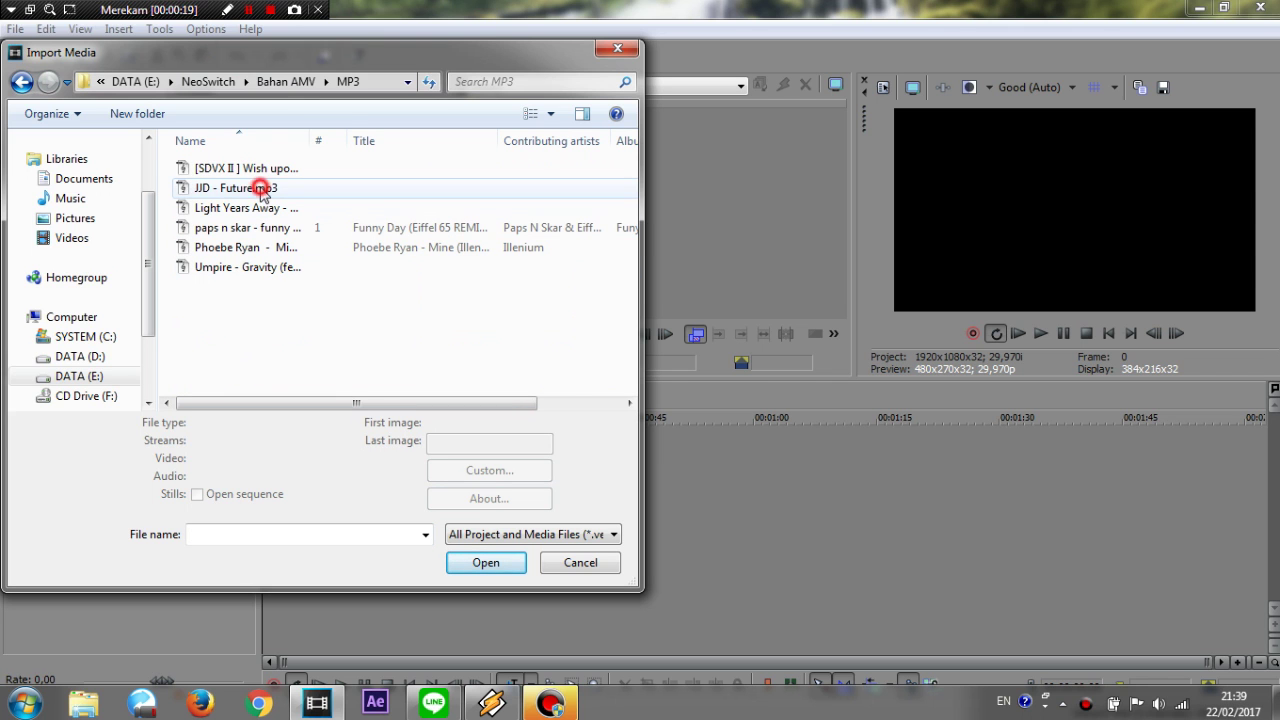
pyautogui.doubleClick(262, 190)
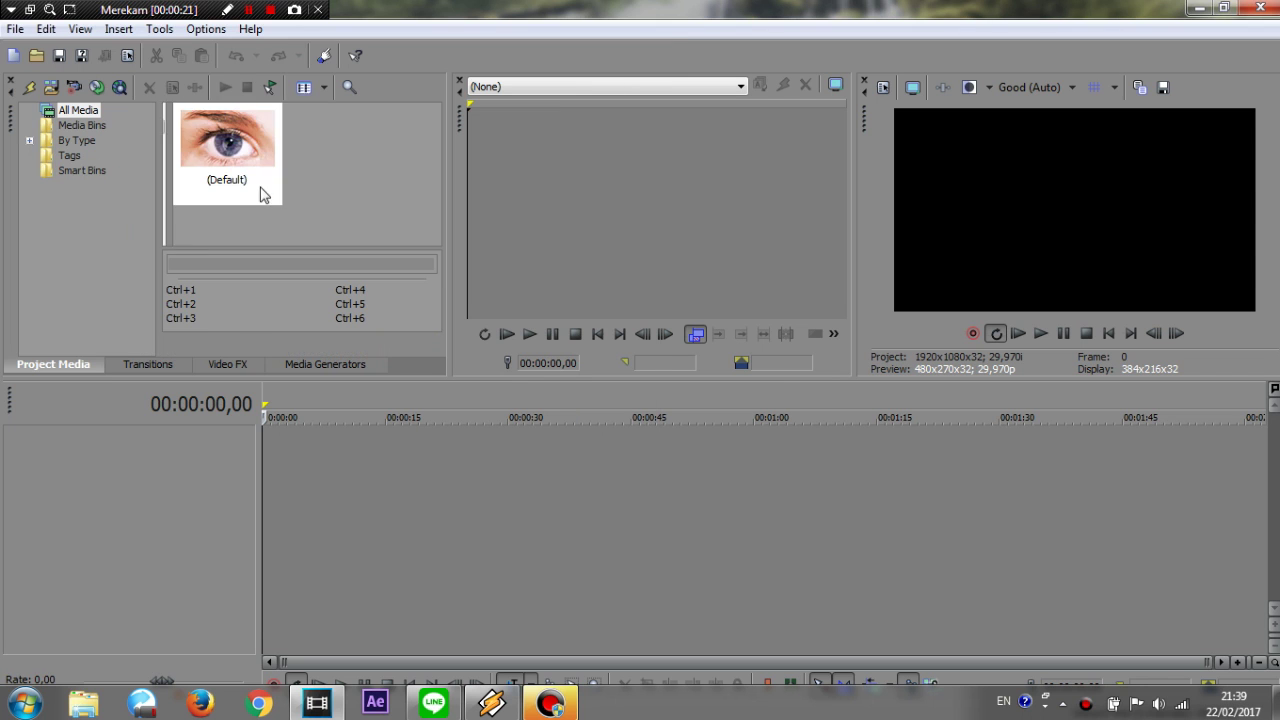
pyautogui.moveTo(235, 165); pyautogui.dragTo(245, 486)
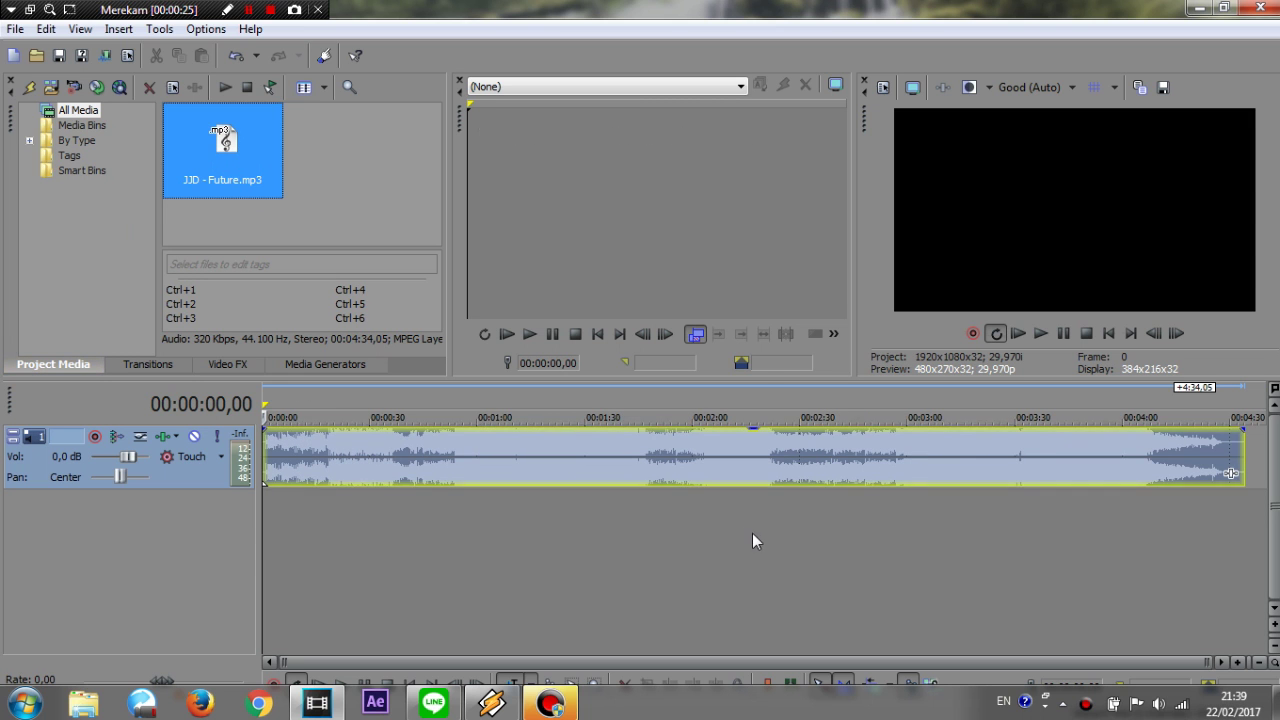
# Insert a new video track into the project alongside the song's audio track
pyautogui.click(1218, 520)
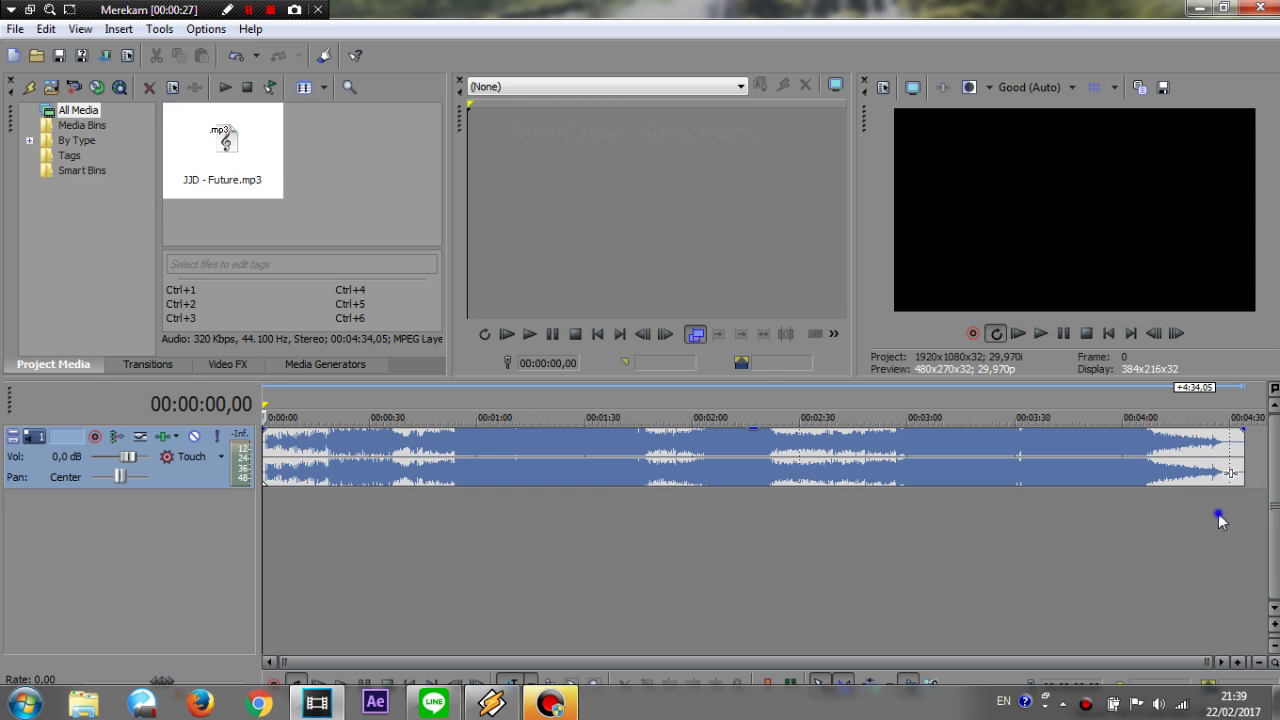
pyautogui.rightClick(1218, 520)
pyautogui.click(1157, 566)
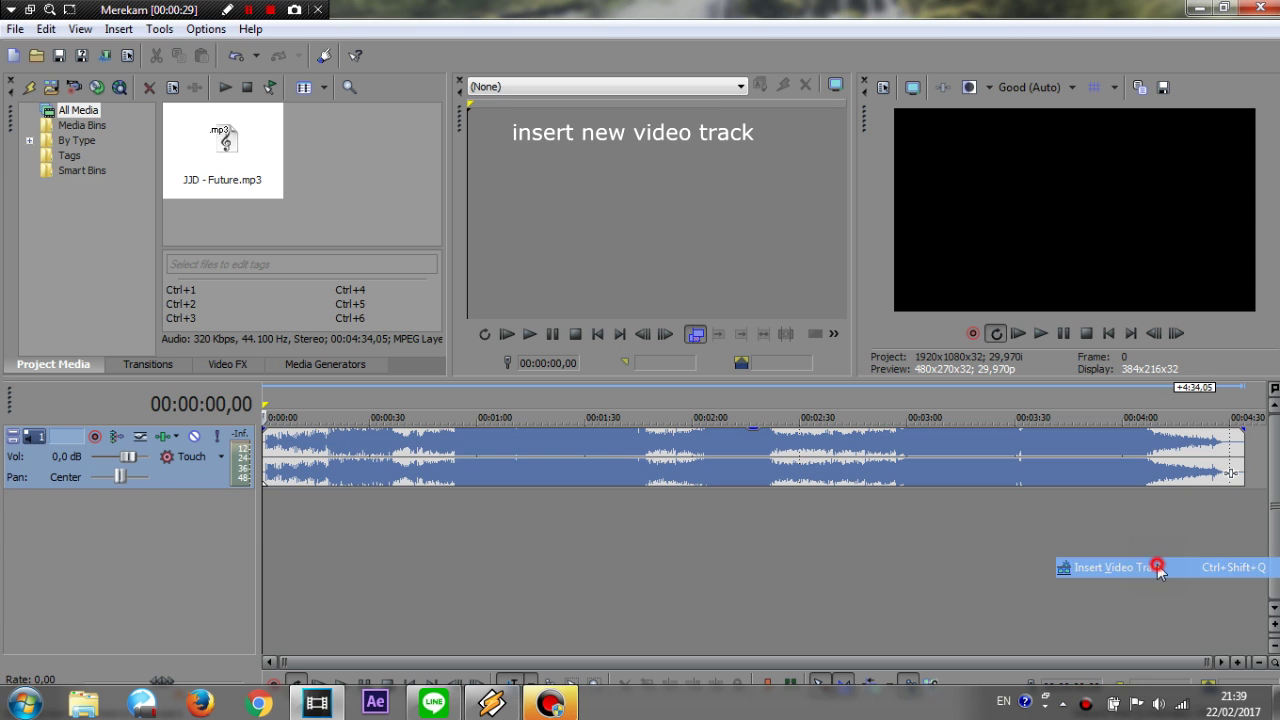
# Insert an empty event at the start of the video track and extend it to the end of the song
pyautogui.rightClick(266, 446)
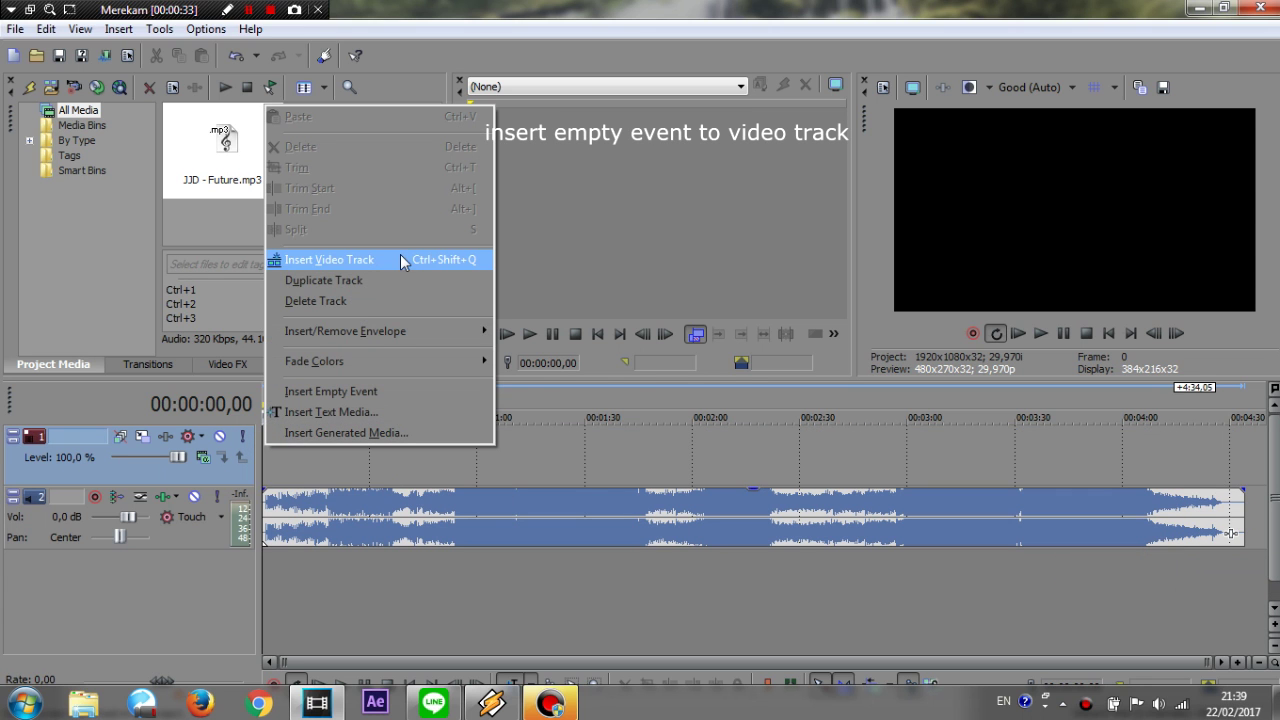
pyautogui.click(384, 395)
pyautogui.moveTo(279, 451); pyautogui.dragTo(1146, 513)
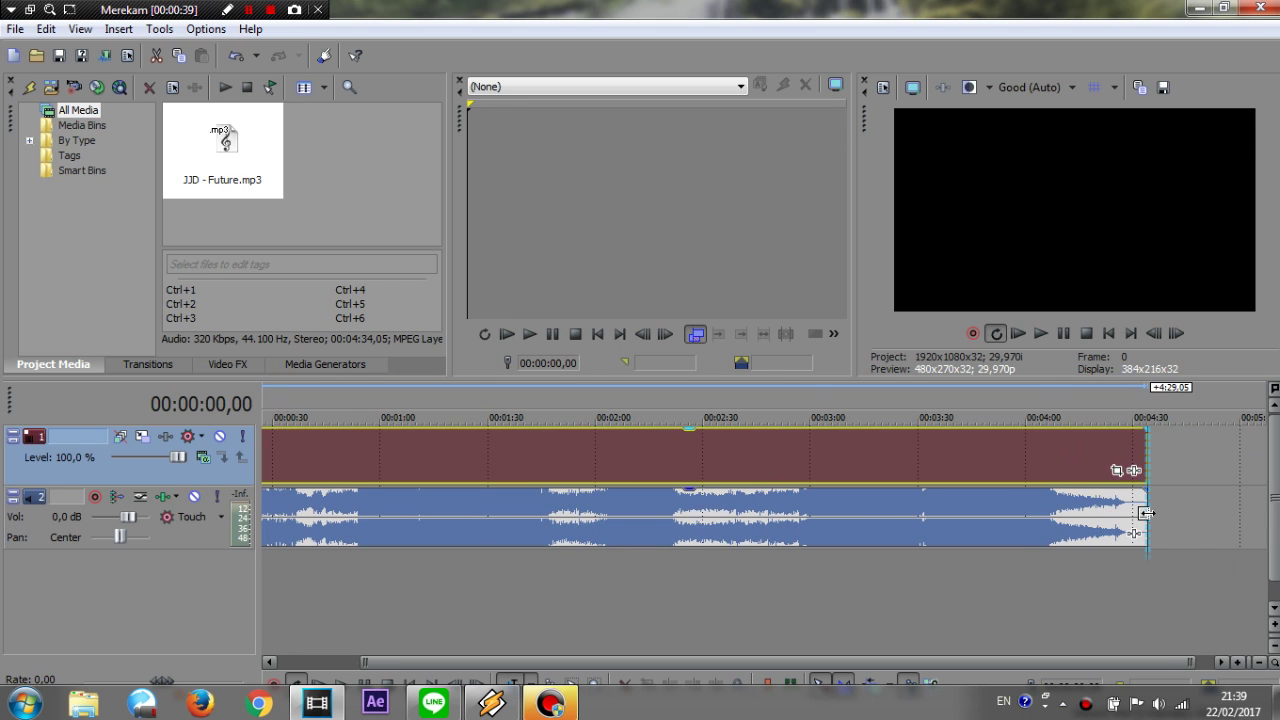
pyautogui.moveTo(739, 662); pyautogui.dragTo(570, 662)
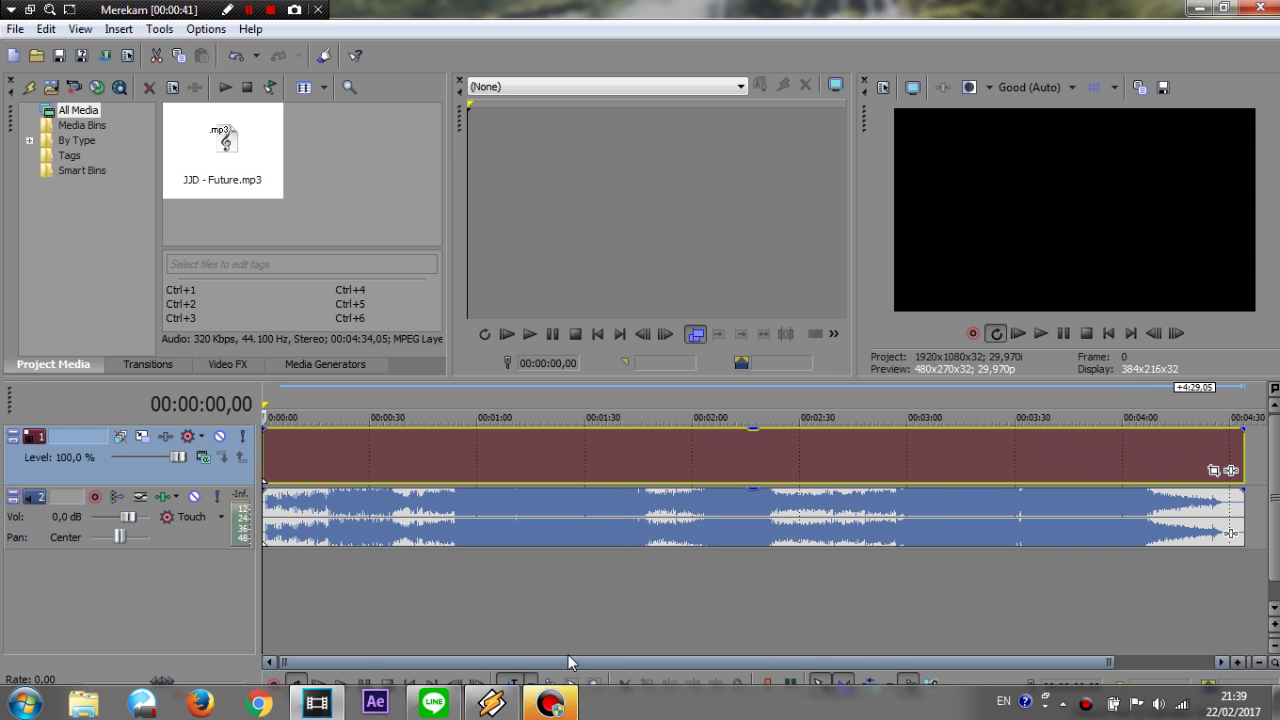
# Apply the BCC Scatterize video effect with its default preset to the empty event
pyautogui.click(234, 358)
pyautogui.moveTo(162, 133); pyautogui.dragTo(161, 177)
pyautogui.moveTo(128, 113); pyautogui.dragTo(329, 455)
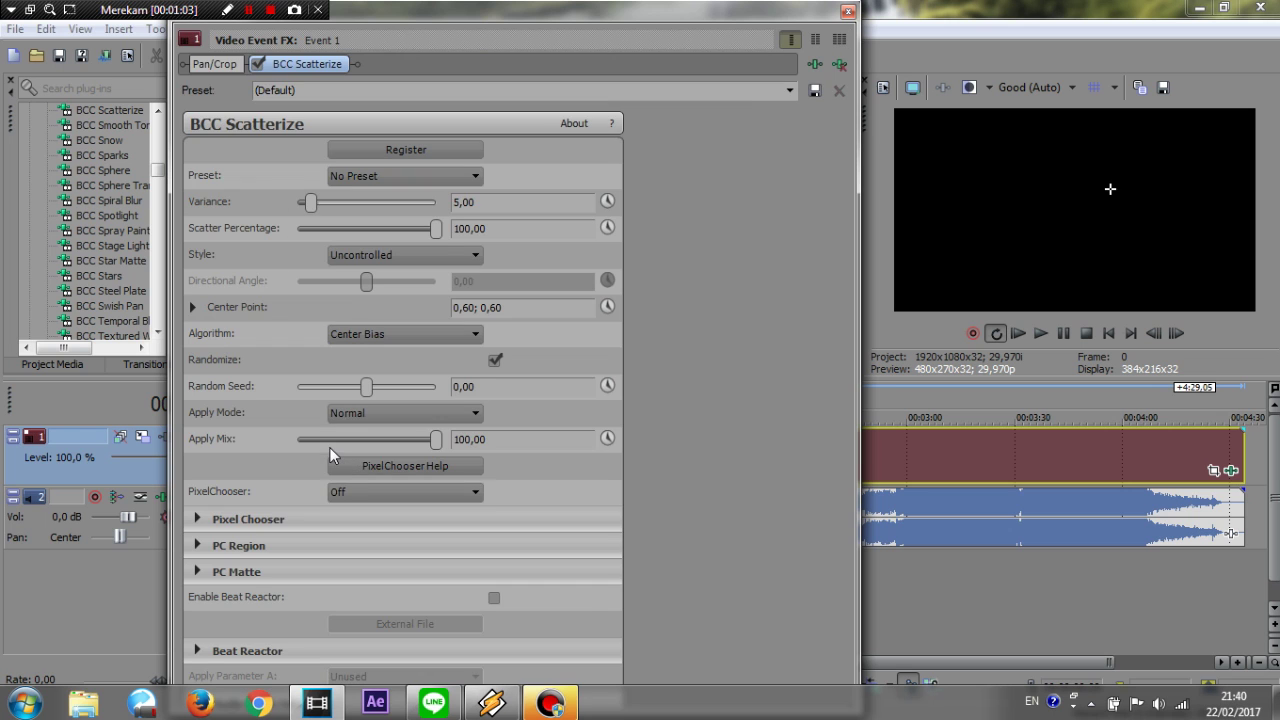
# Enable Beat Reactor in BCC Scatterize and load JJD - Future.aiff from the Bahan AMV\AIFF folder as its external file
pyautogui.click(494, 596)
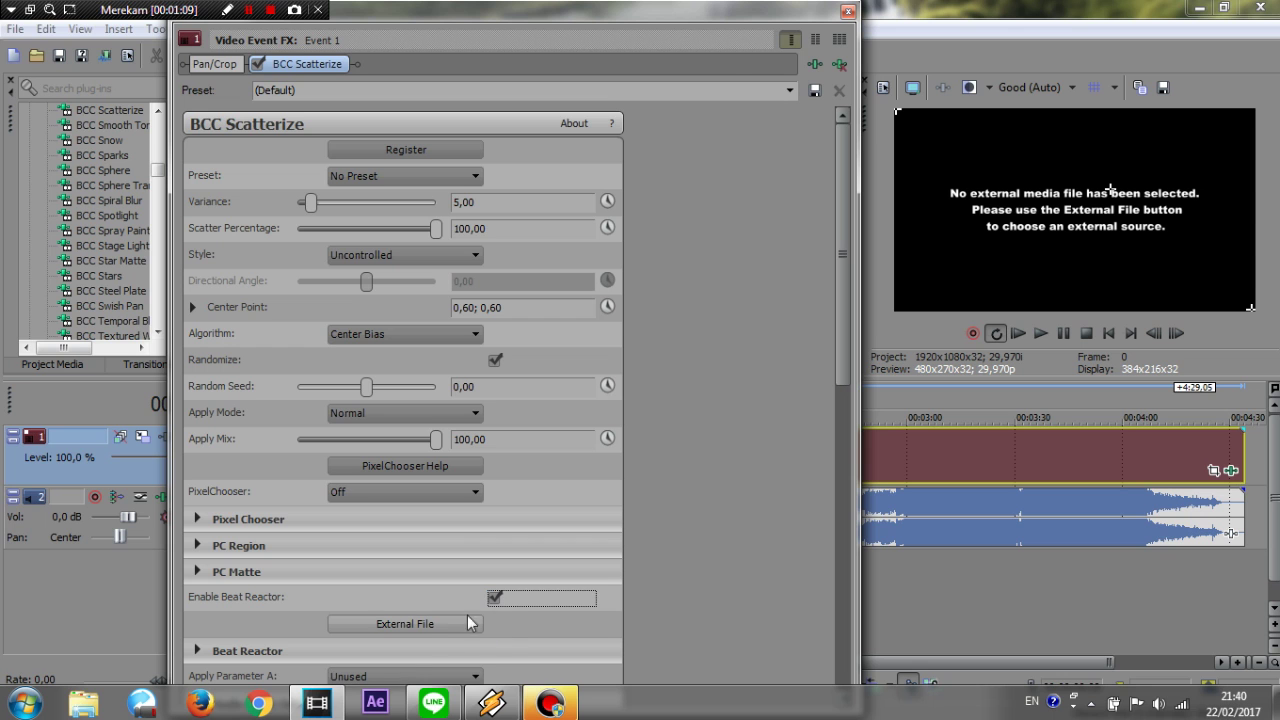
pyautogui.click(415, 622)
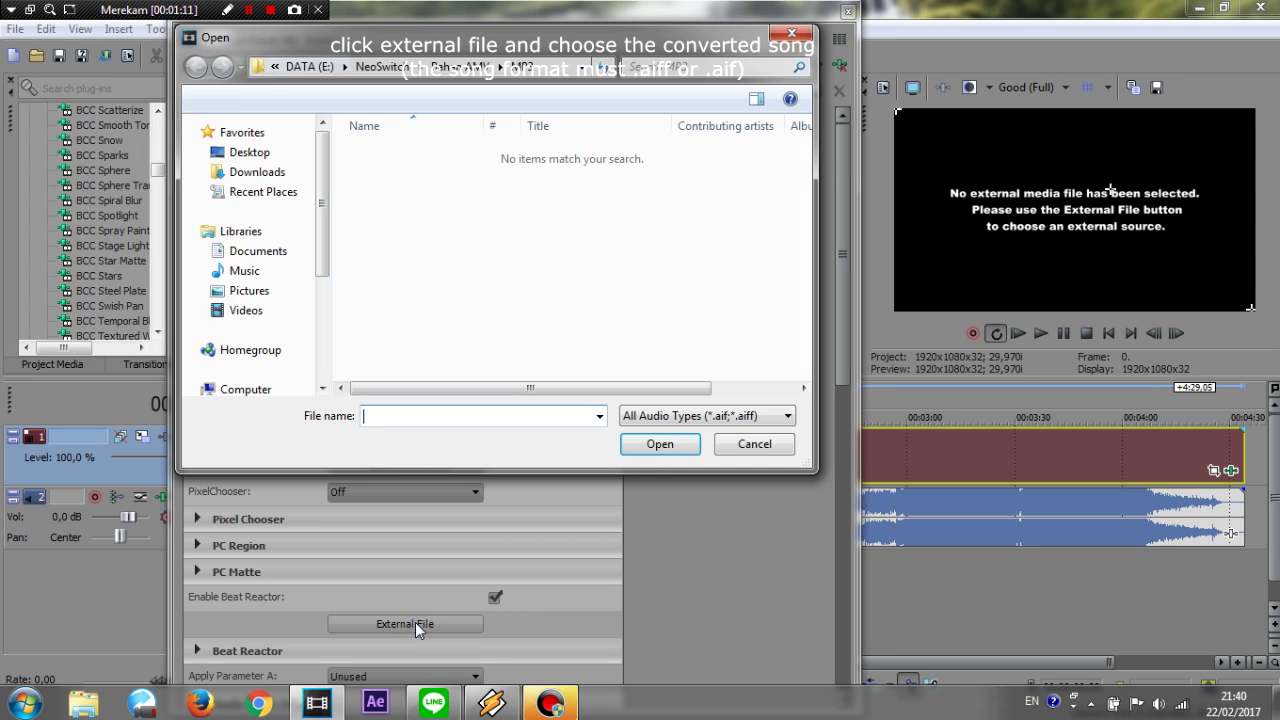
pyautogui.click(461, 68)
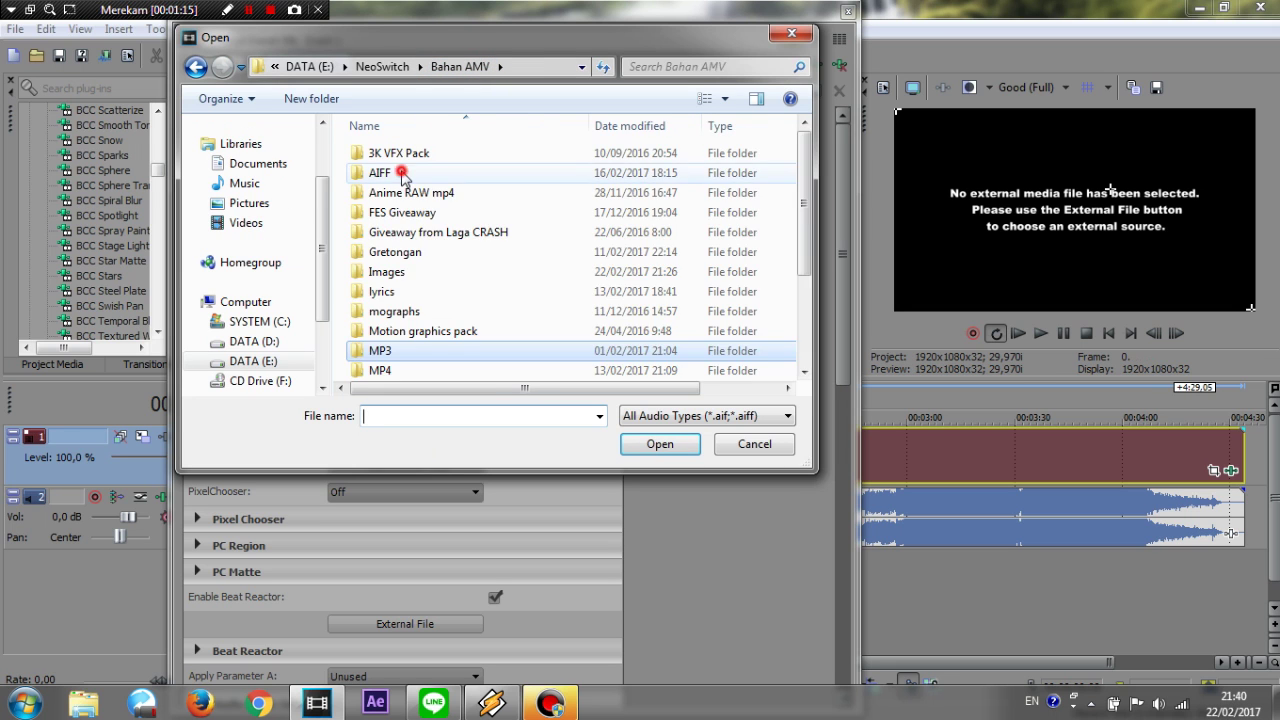
pyautogui.doubleClick(401, 175)
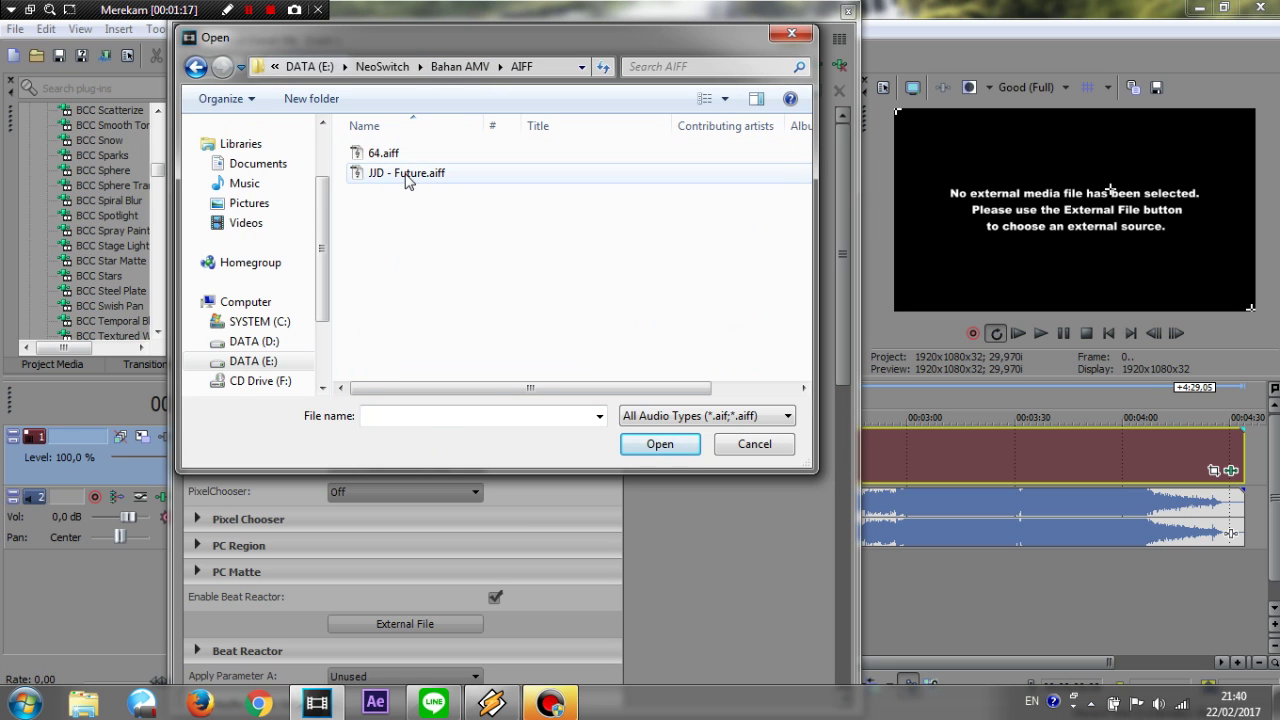
pyautogui.click(407, 179)
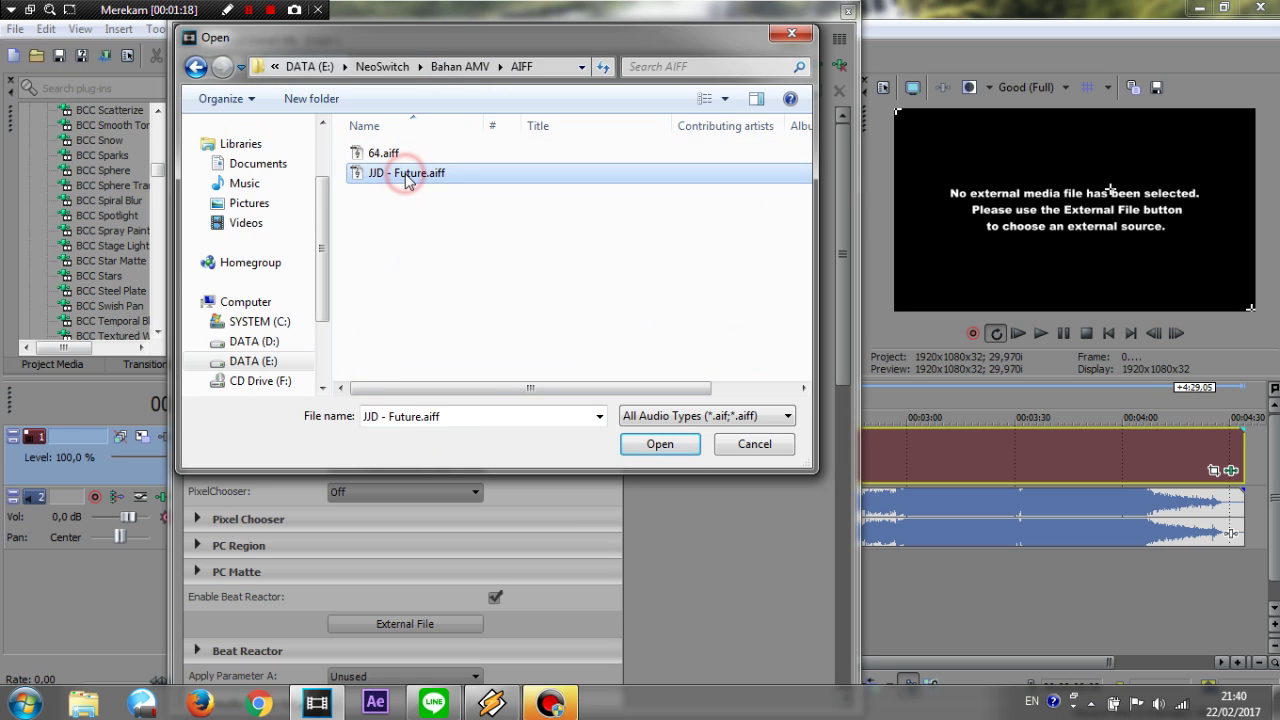
pyautogui.click(658, 446)
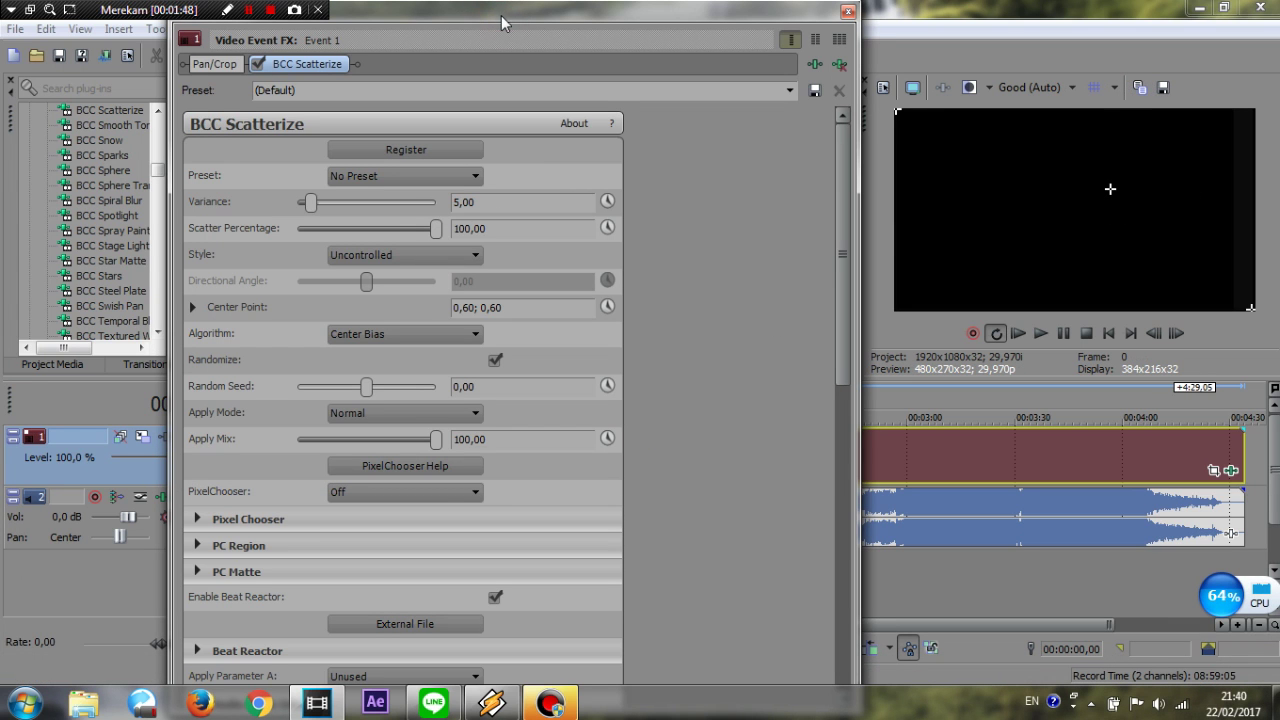
# Move the effect window clear of the timeline start, place the playhead at 00:00:07,03, and uncover the preview again
pyautogui.moveTo(500, 5)
pyautogui.mouseDown()
pyautogui.moveTo(492, 34)
pyautogui.moveTo(505, 5)
pyautogui.mouseUp()
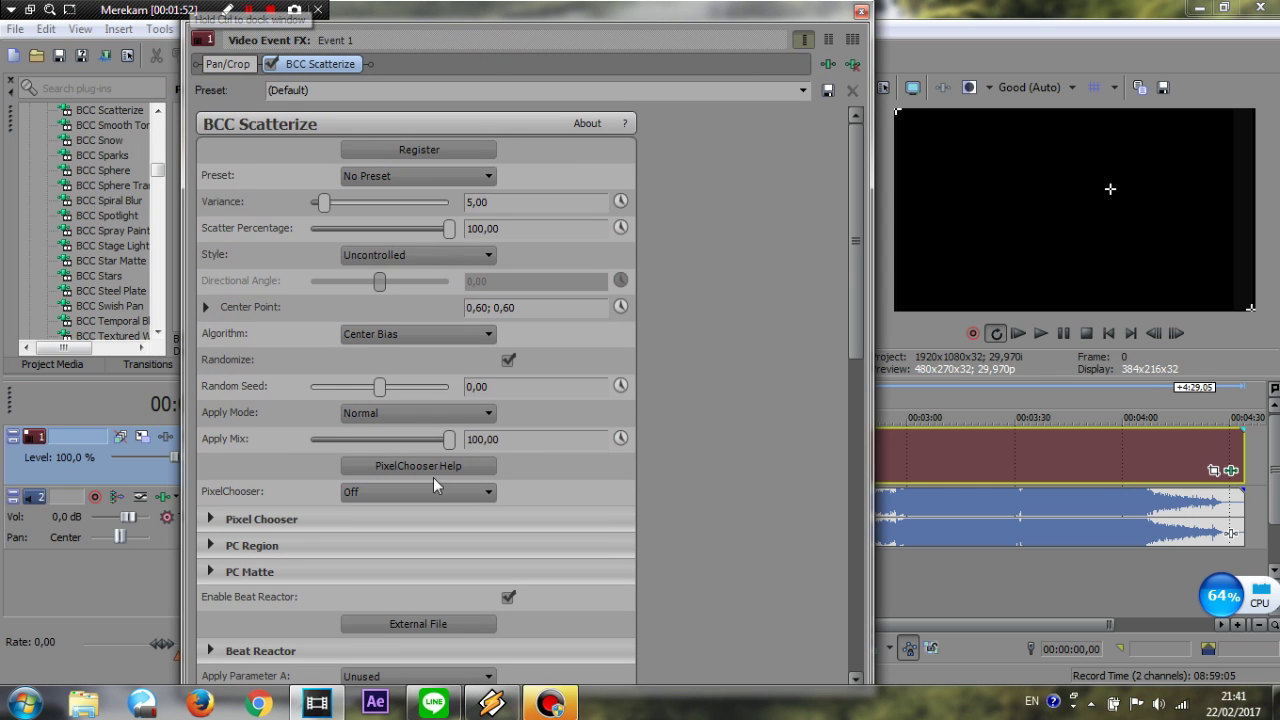
pyautogui.moveTo(855, 300); pyautogui.dragTo(870, 650)
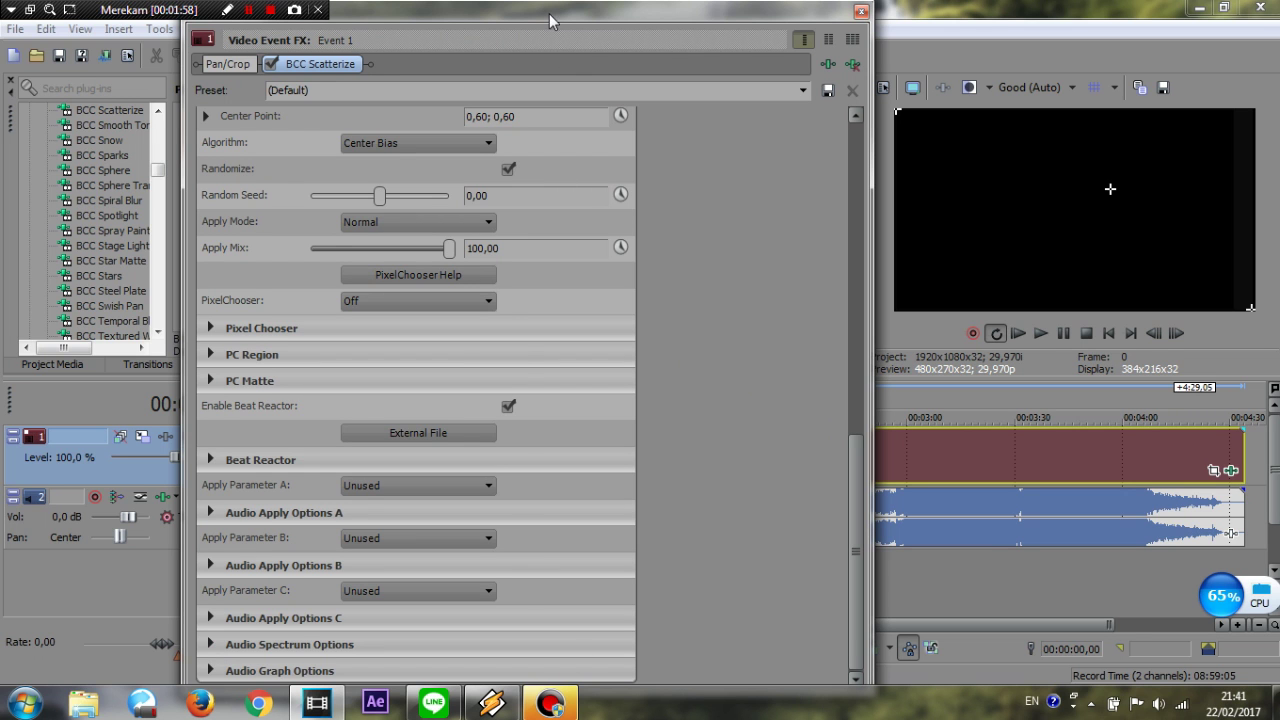
pyautogui.moveTo(592, 12); pyautogui.dragTo(831, 12)
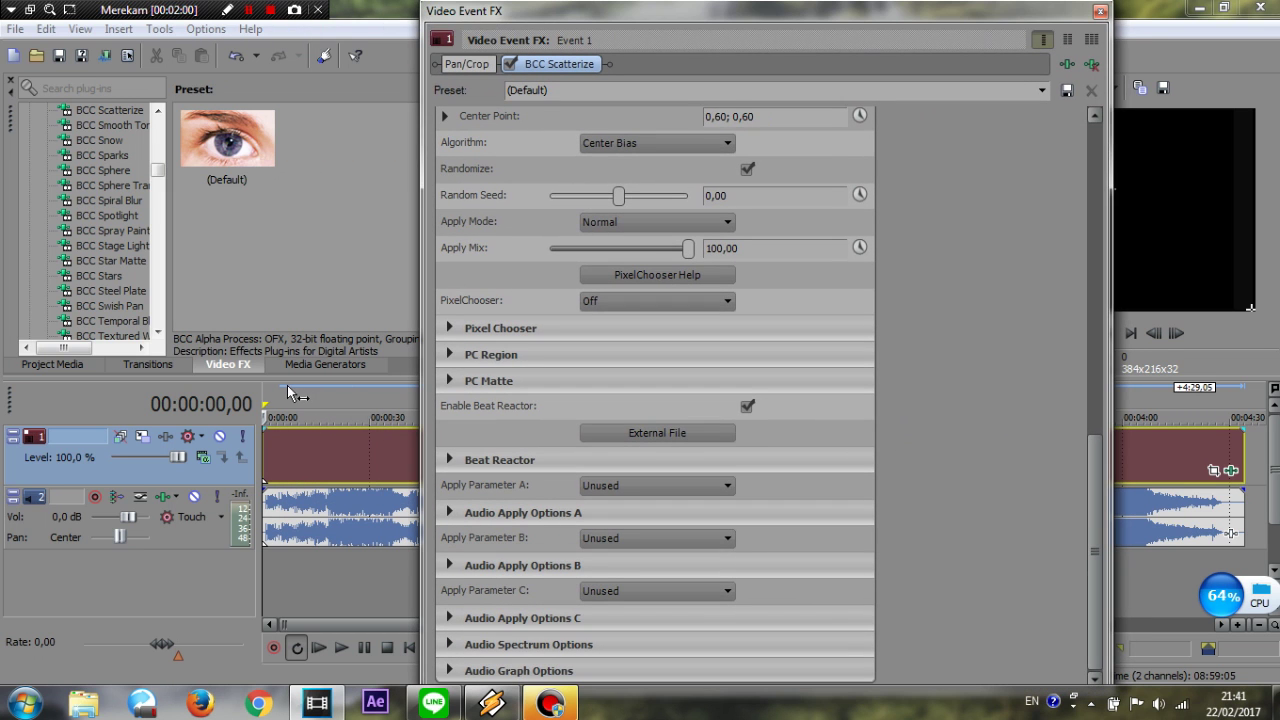
pyautogui.click(288, 392)
pyautogui.click(580, 13)
pyautogui.moveTo(580, 15); pyautogui.dragTo(308, 9)
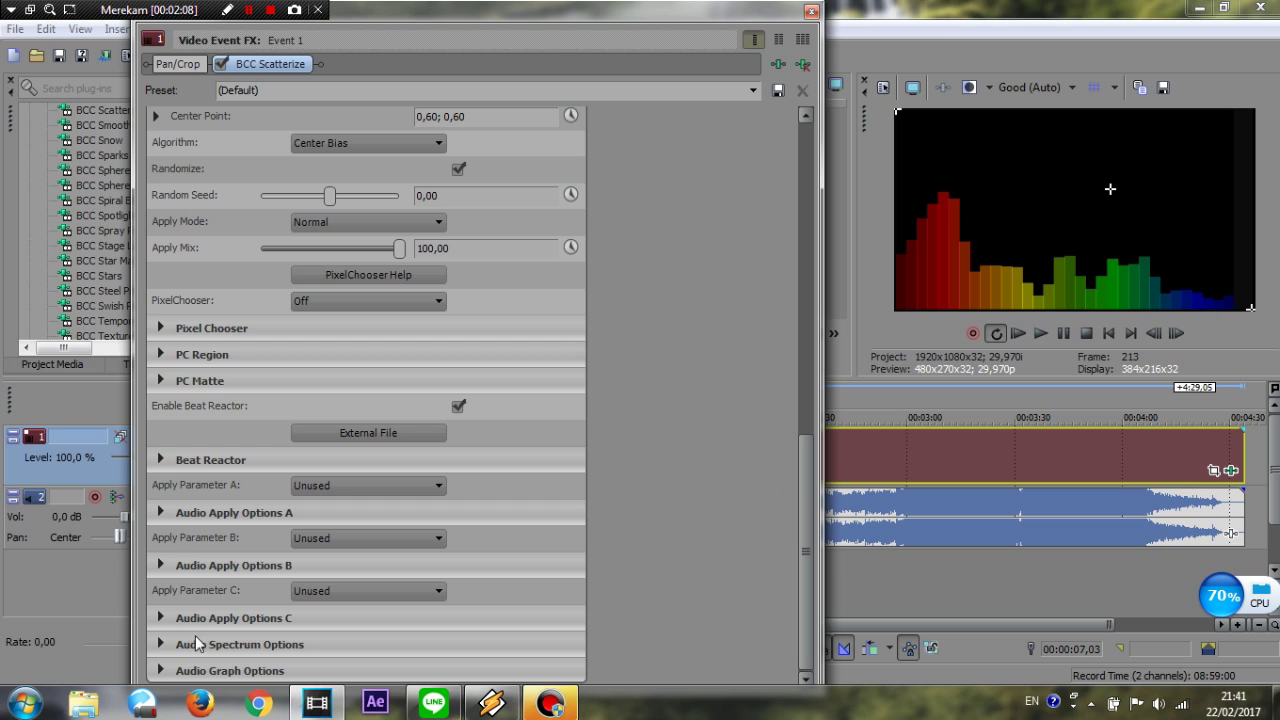
# Set the frequency resolution in BCC Scatterize's Audio Spectrum Options to 128
pyautogui.click(161, 644)
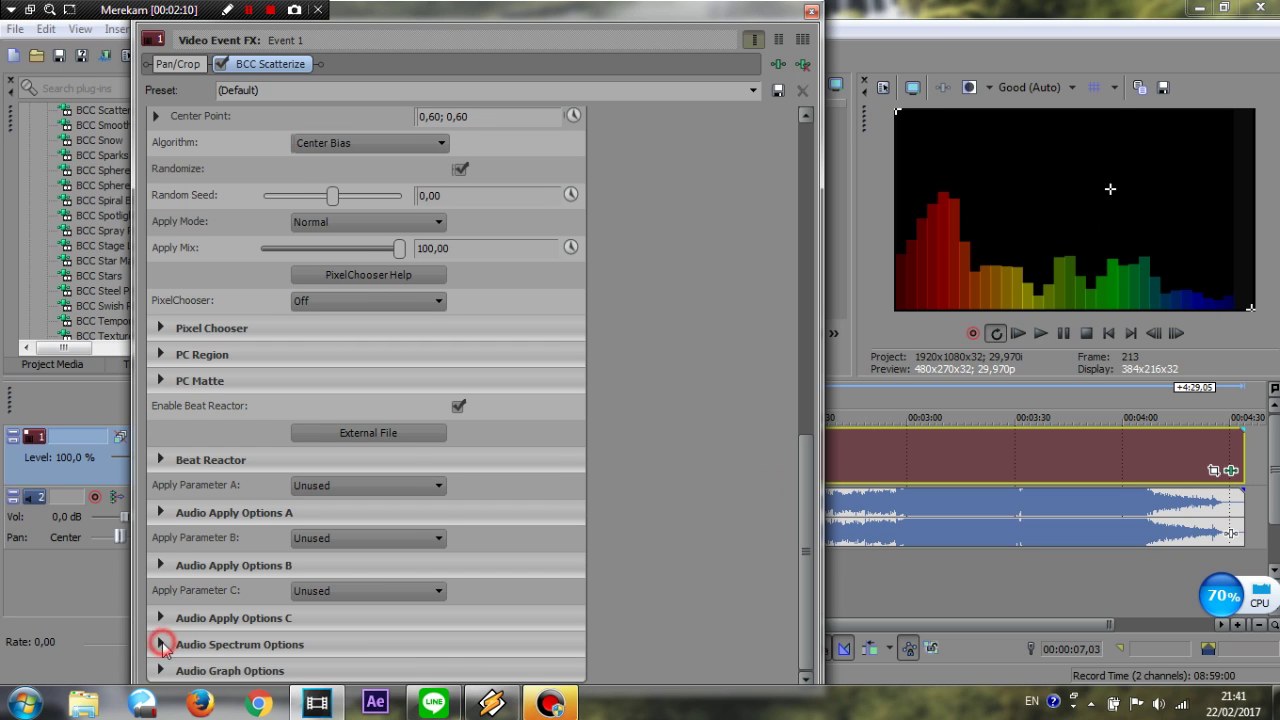
pyautogui.moveTo(808, 395); pyautogui.dragTo(805, 597)
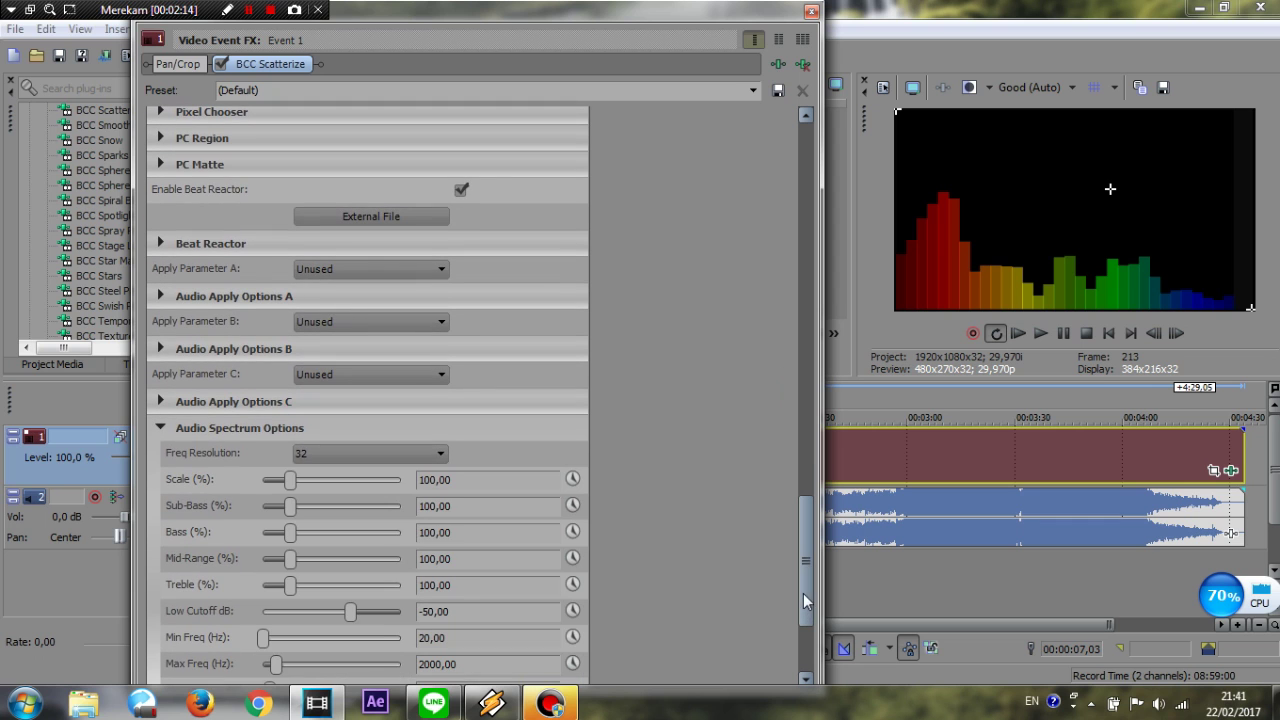
pyautogui.click(375, 448)
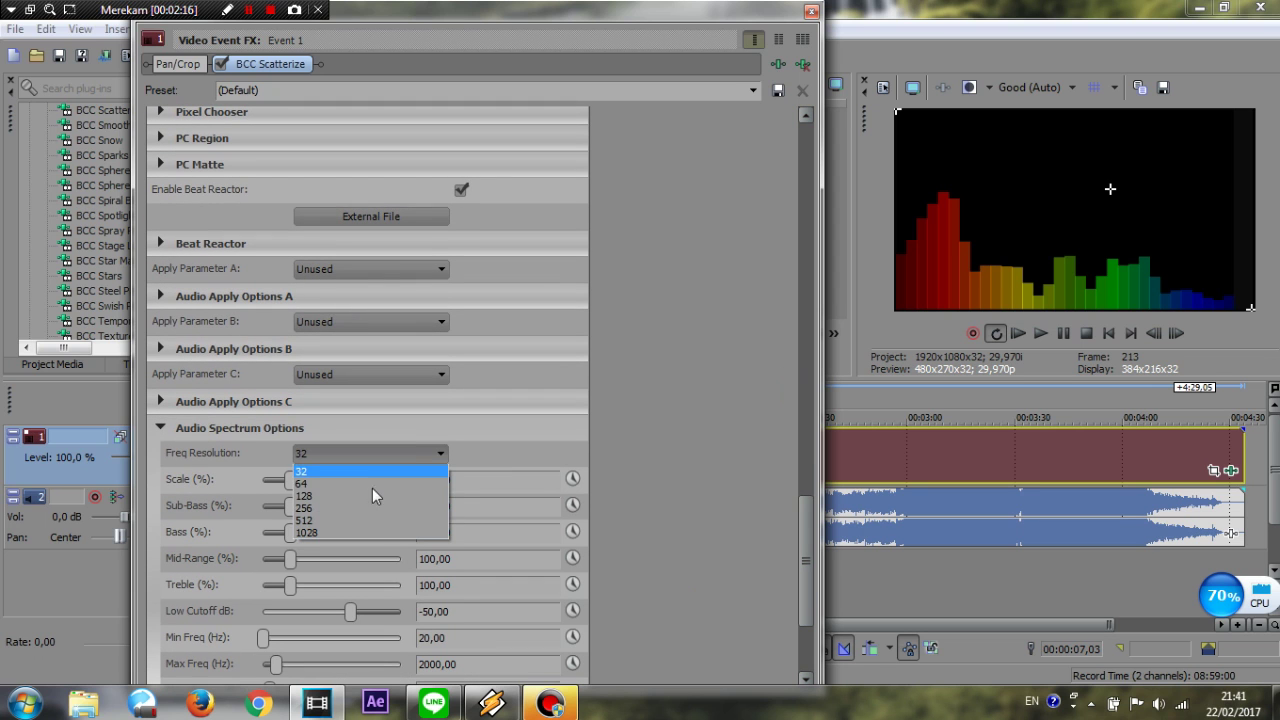
pyautogui.click(370, 496)
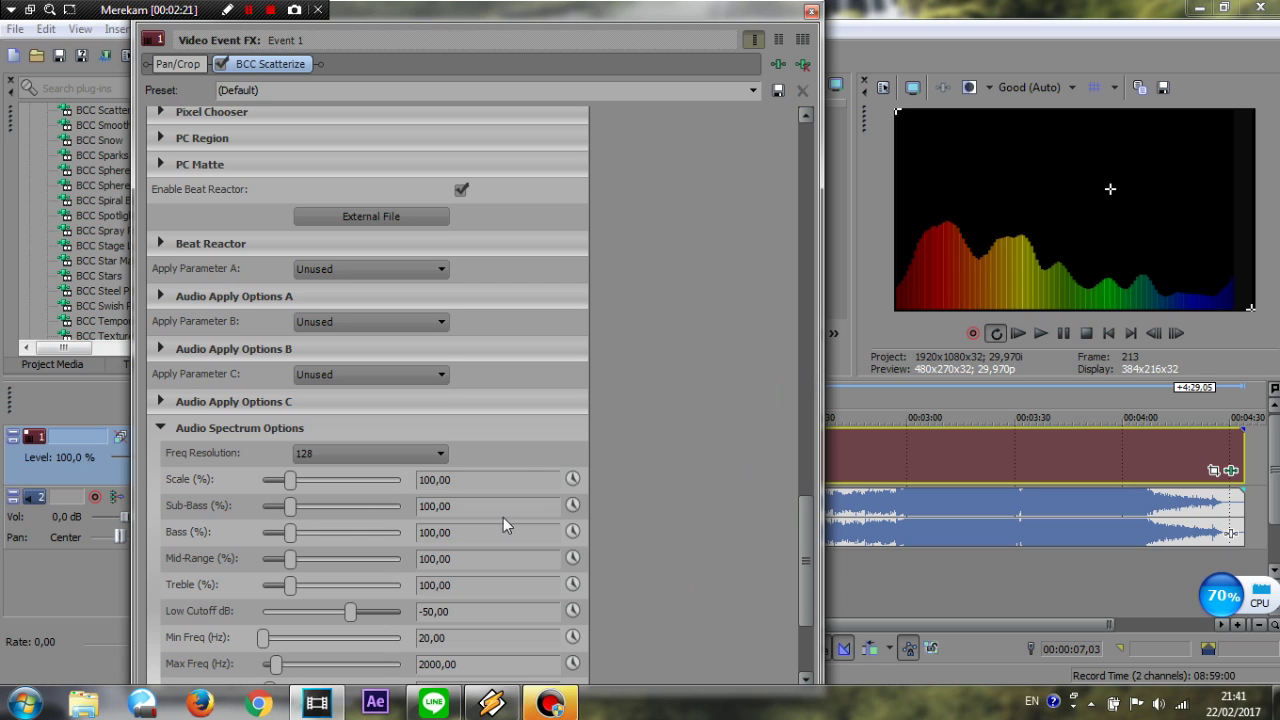
# Reduce the audio spectrum's overall Scale to 60%
pyautogui.moveTo(293, 485); pyautogui.dragTo(279, 481)
pyautogui.click(457, 481)
pyautogui.press('BackSpace')
pyautogui.press('BackSpace')
pyautogui.press('BackSpace')
pyautogui.write('0')
pyautogui.press('Return')
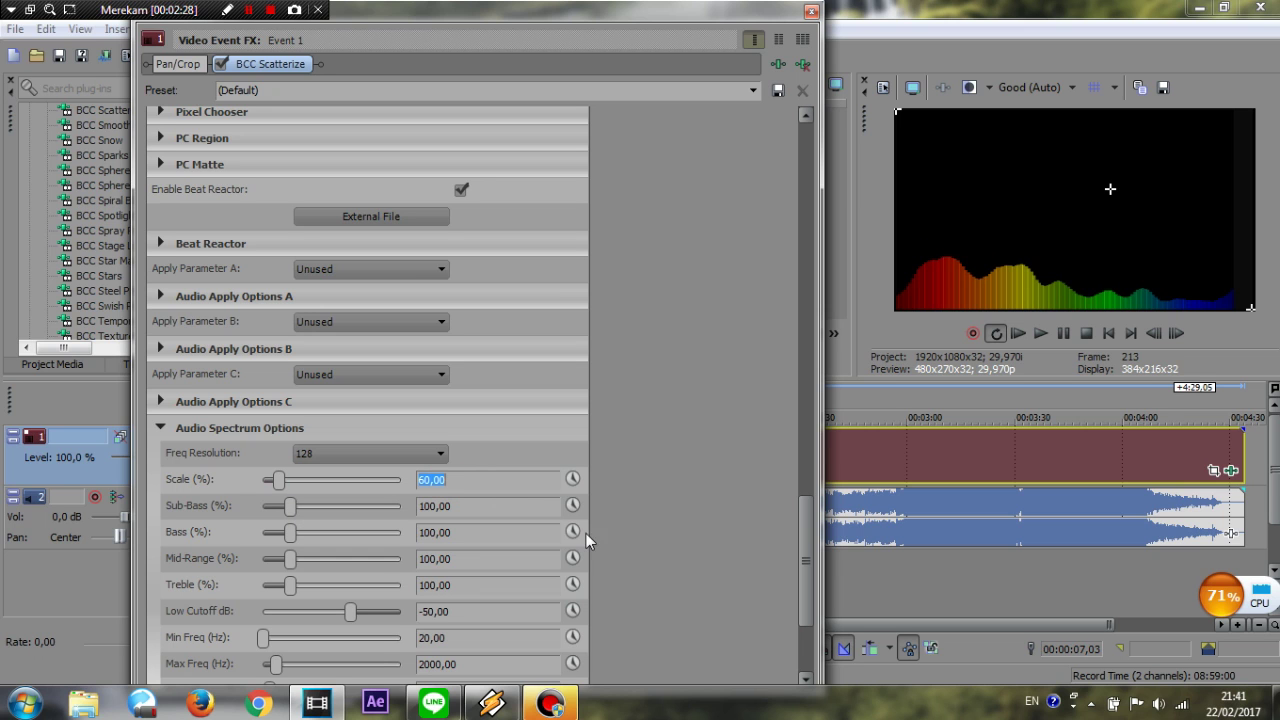
# Set Graph Opacity in the Audio Graph Options to 100 and close the event's effect settings
pyautogui.moveTo(806, 540); pyautogui.dragTo(805, 635)
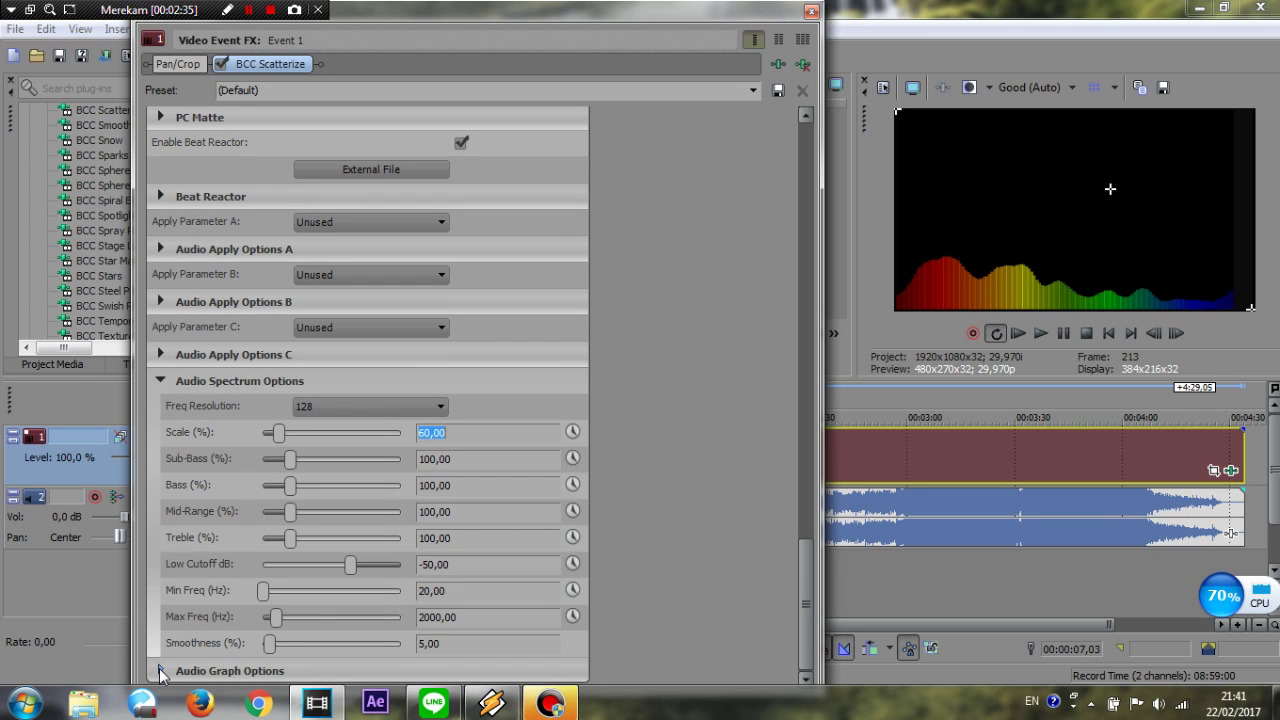
pyautogui.click(160, 671)
pyautogui.moveTo(805, 540); pyautogui.dragTo(806, 635)
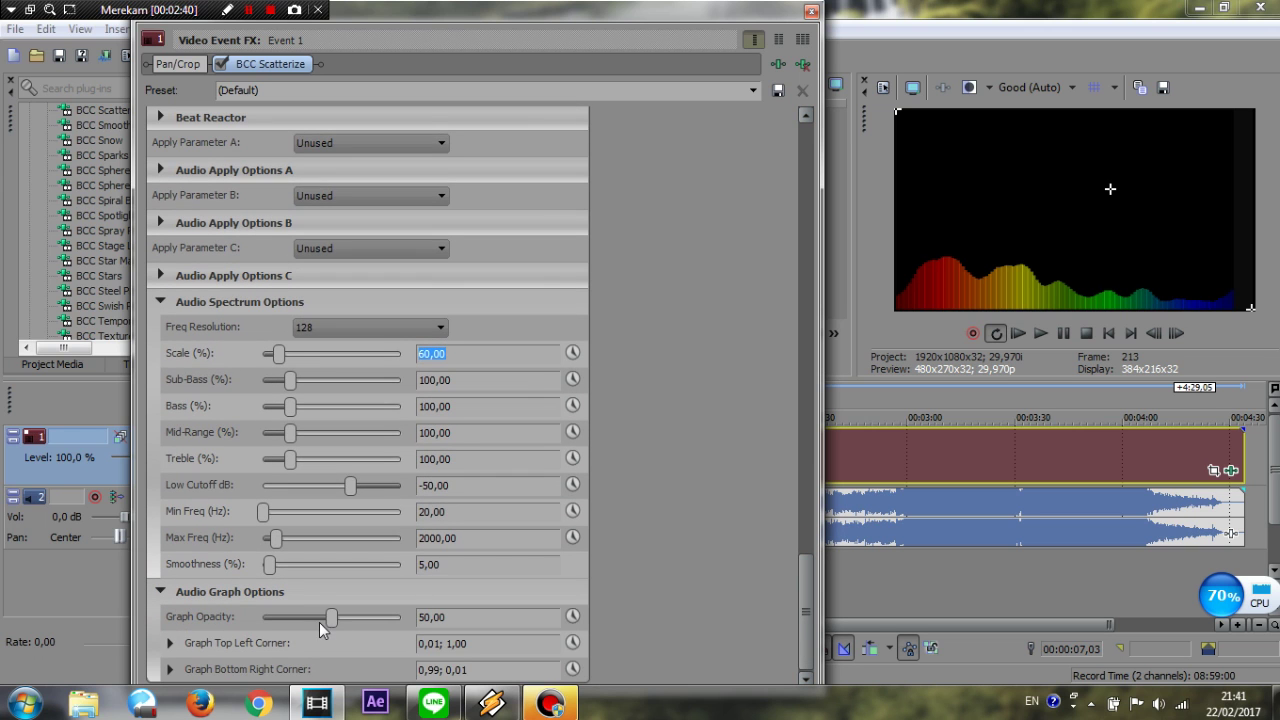
pyautogui.moveTo(332, 617); pyautogui.dragTo(402, 617)
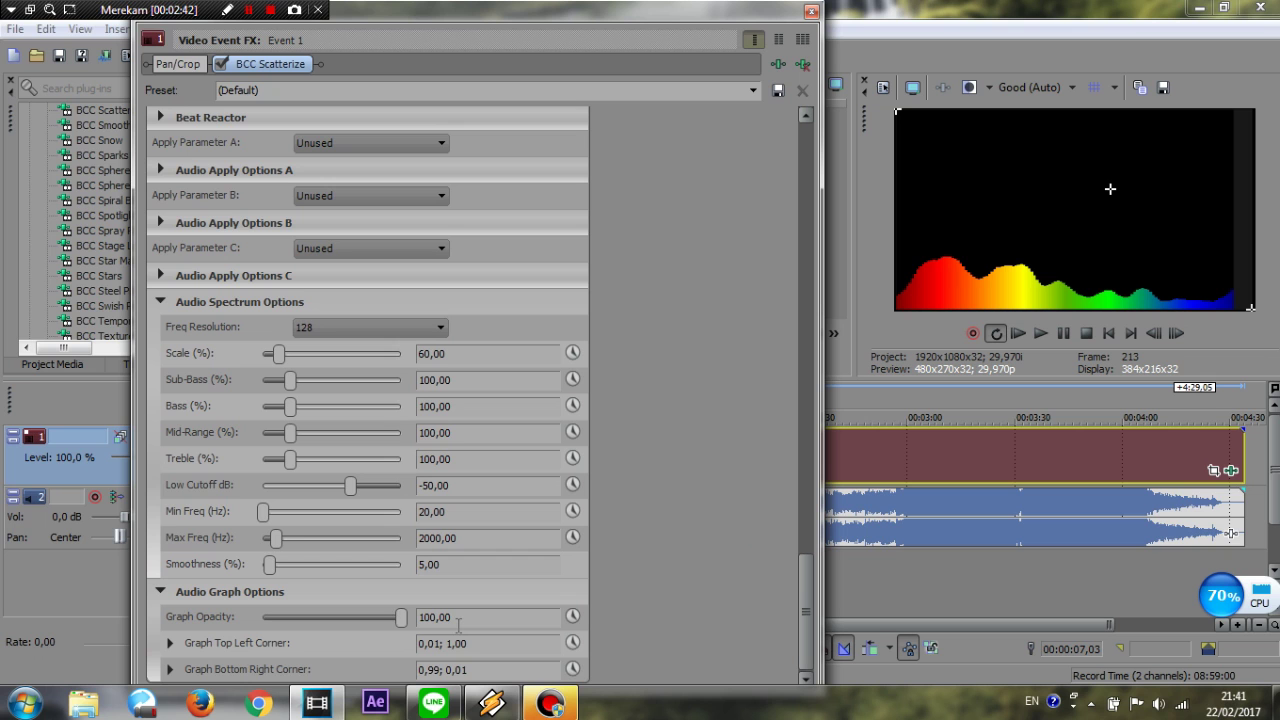
pyautogui.click(811, 12)
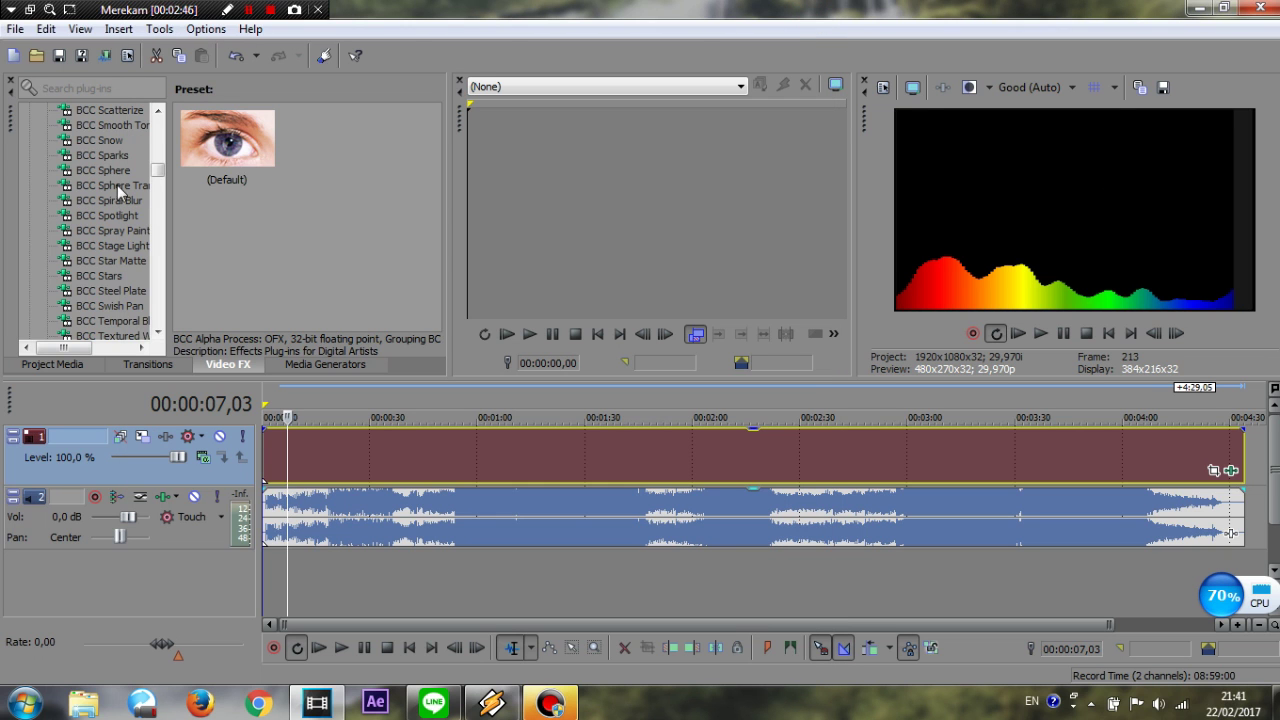
# Add the default Chroma Keyer effect to the empty event and sample the dark strip beside the spectrum as the key color
pyautogui.moveTo(160, 176); pyautogui.dragTo(158, 190)
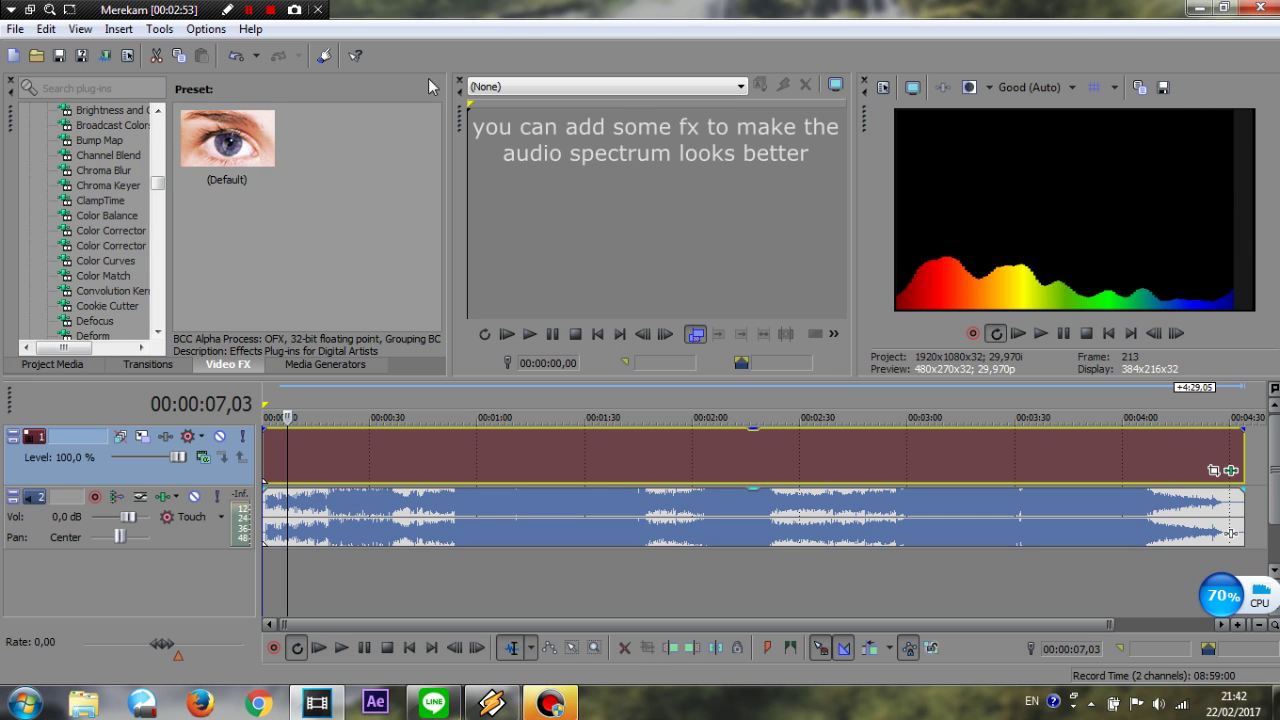
pyautogui.moveTo(129, 188); pyautogui.dragTo(375, 455)
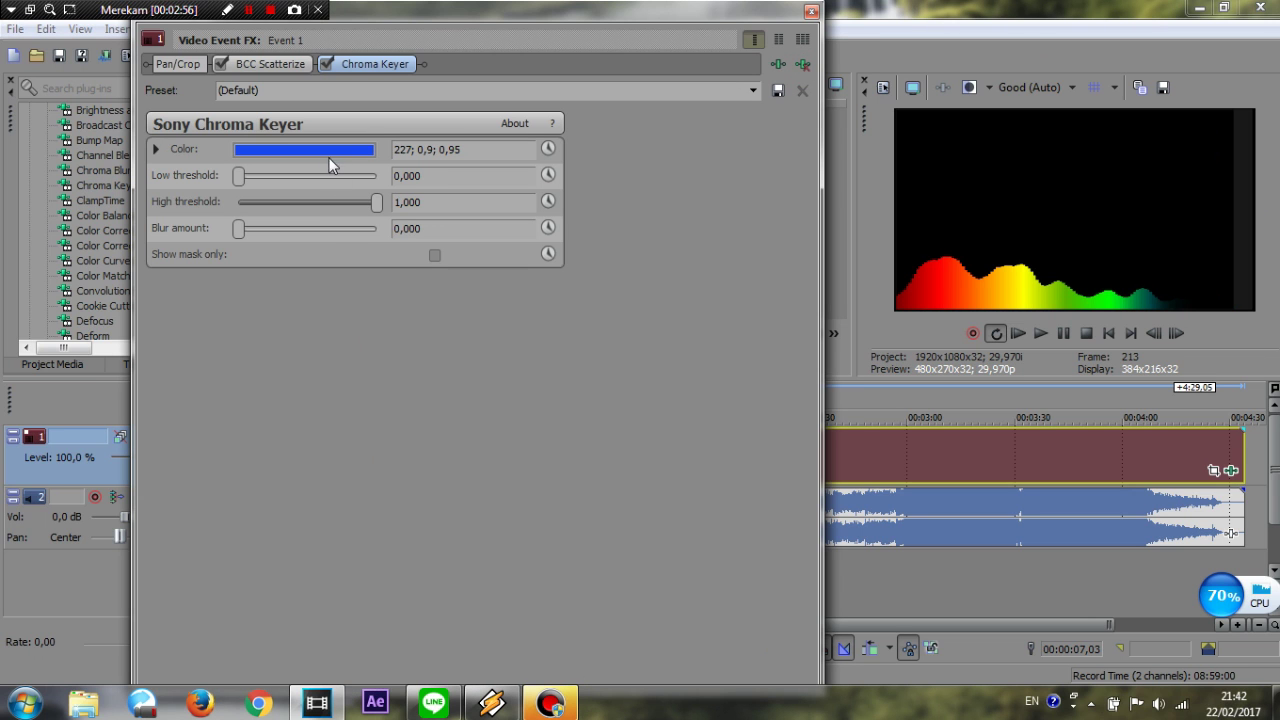
pyautogui.click(326, 155)
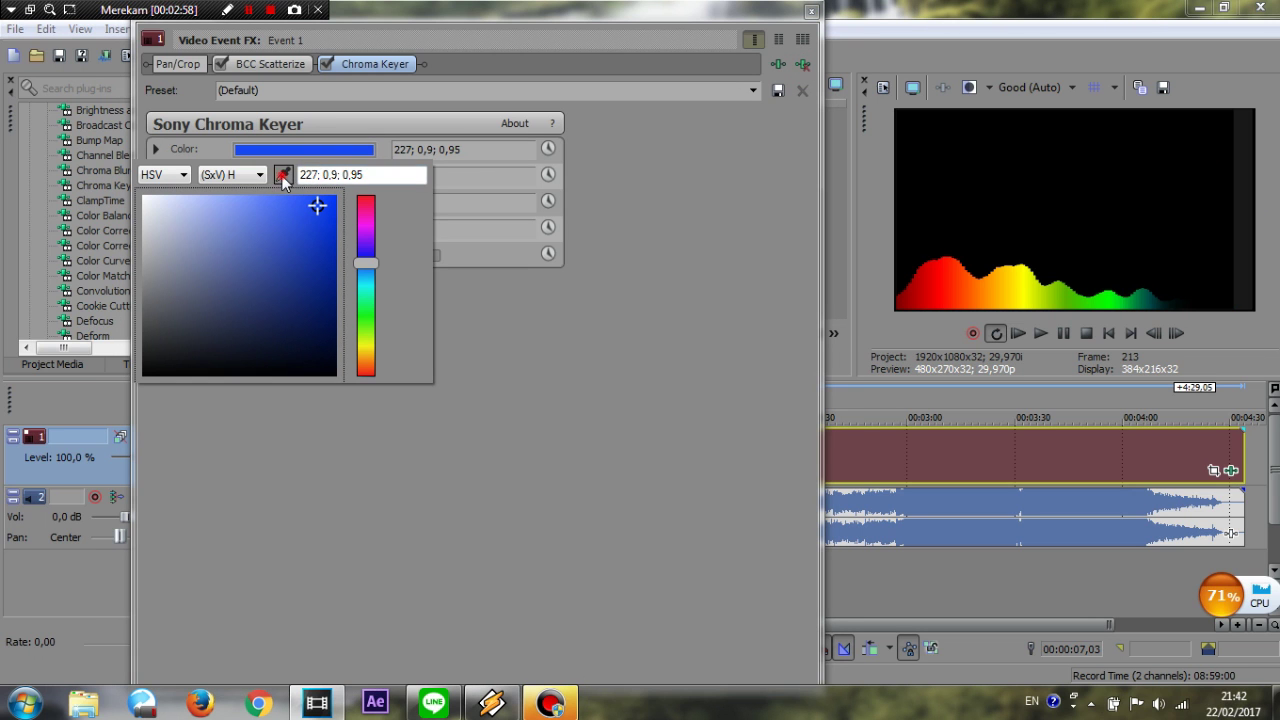
pyautogui.click(283, 176)
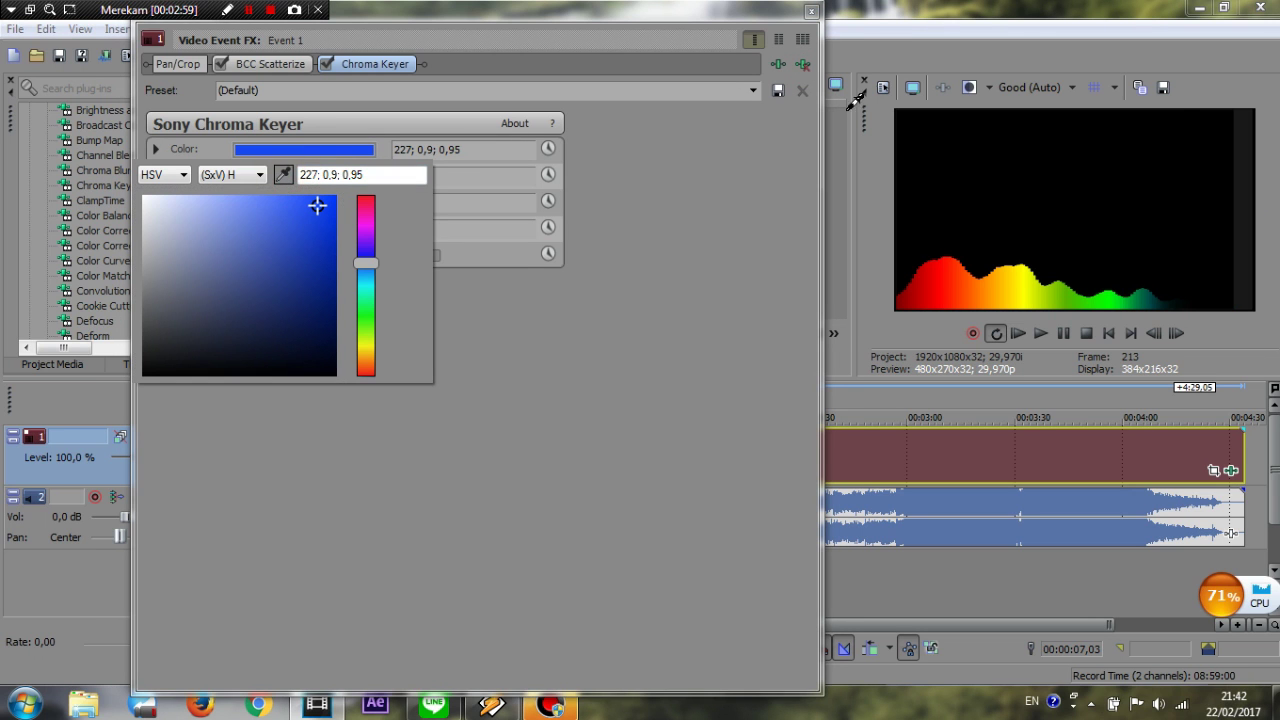
pyautogui.click(1245, 188)
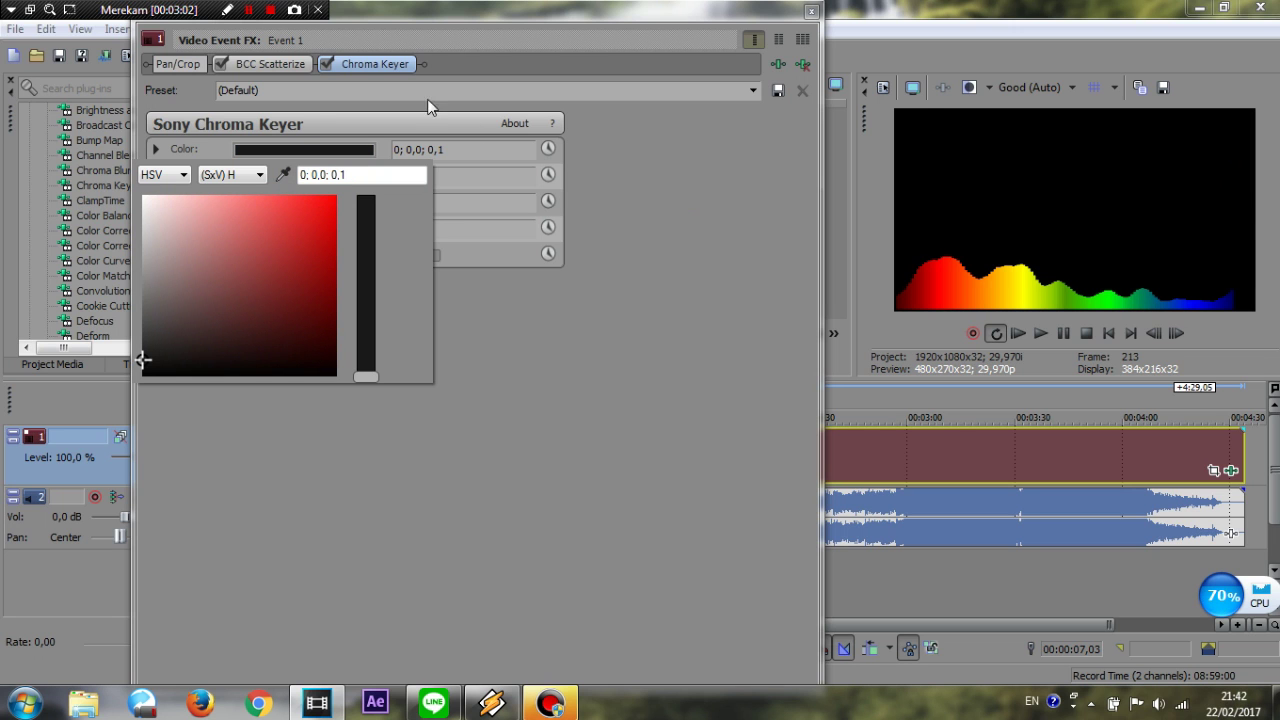
pyautogui.click(636, 410)
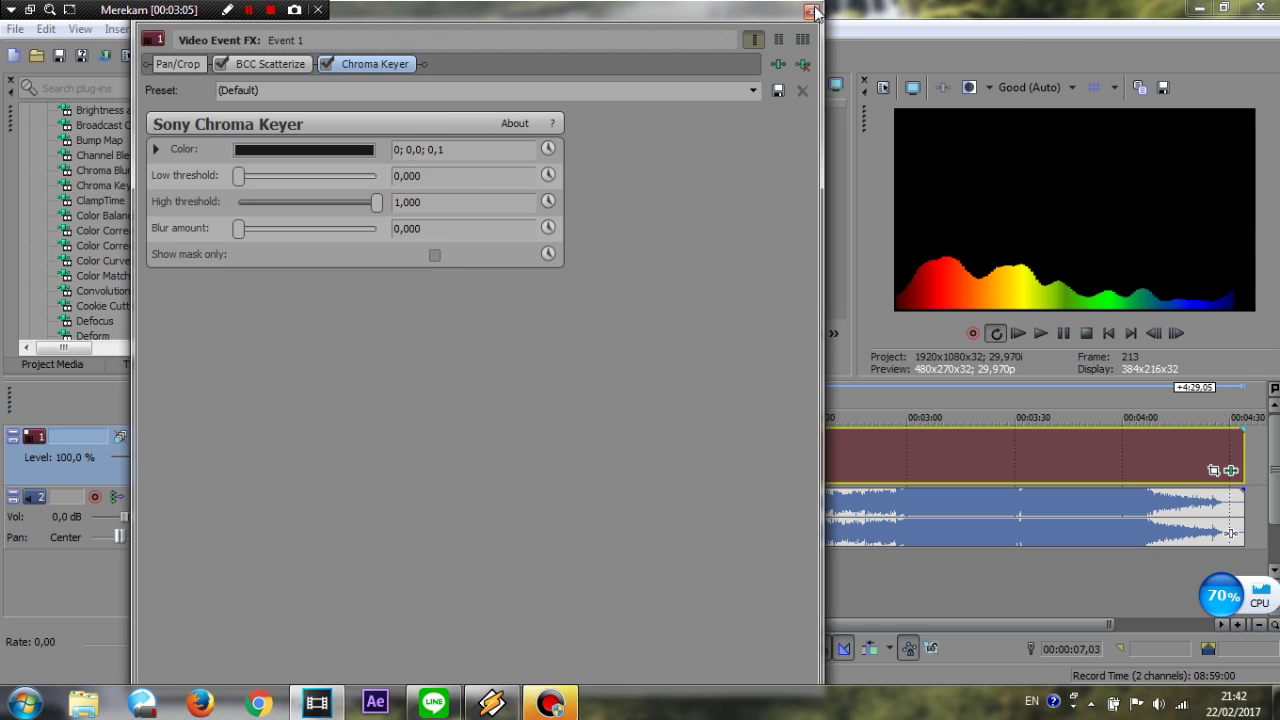
# Close the Chroma Keyer settings and add the default S_WarpPolar effect to the empty event
pyautogui.click(811, 11)
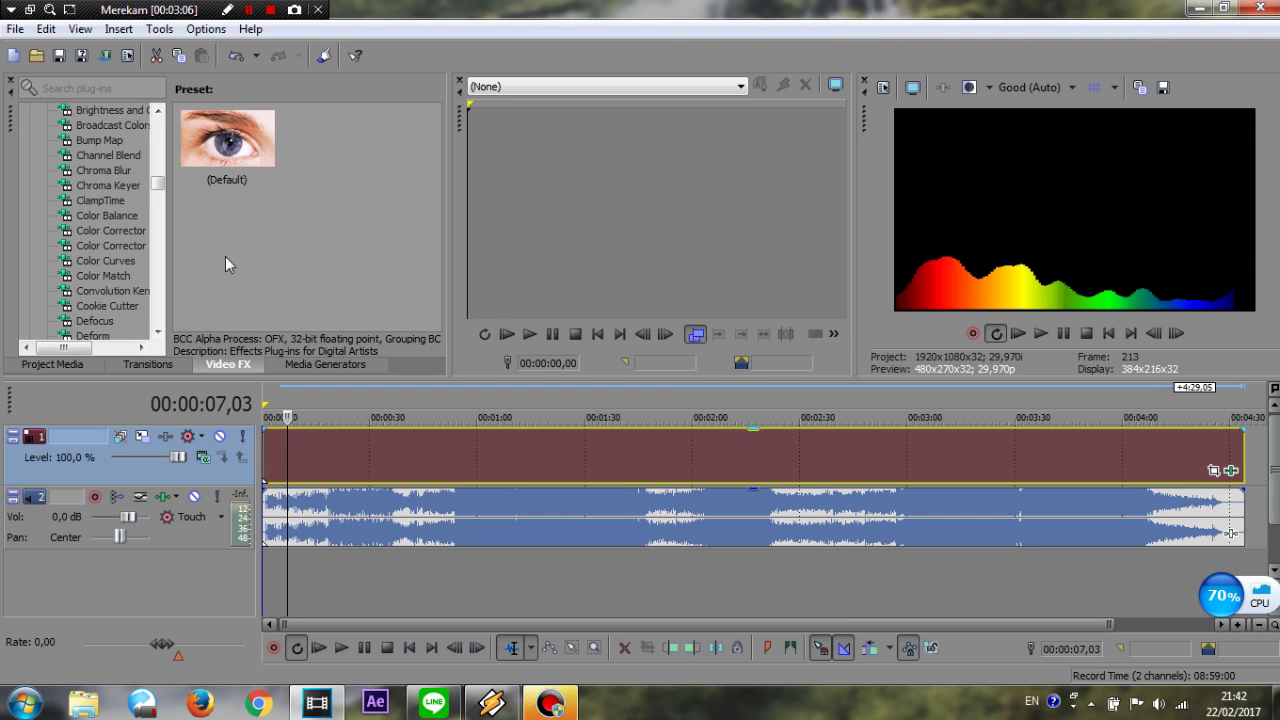
pyautogui.scroll(-3, 160, 193)
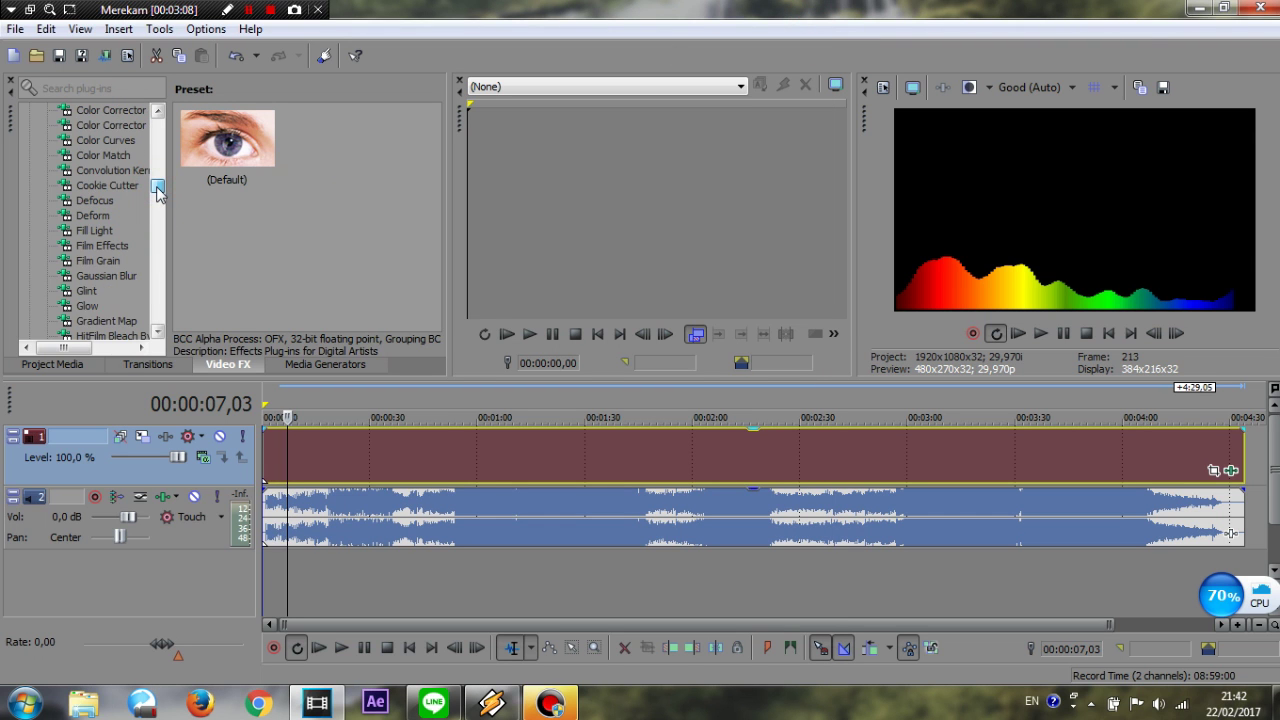
pyautogui.moveTo(157, 190); pyautogui.dragTo(354, 456)
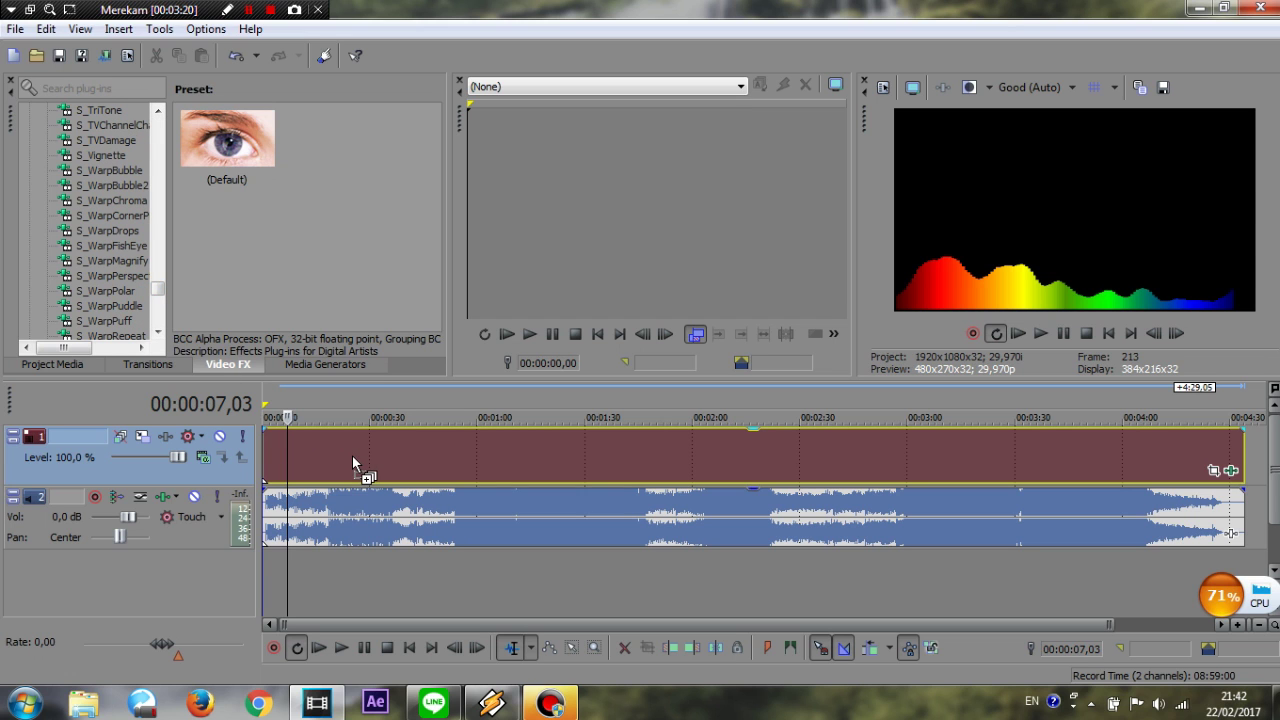
pyautogui.moveTo(352, 455); pyautogui.dragTo(352, 455)
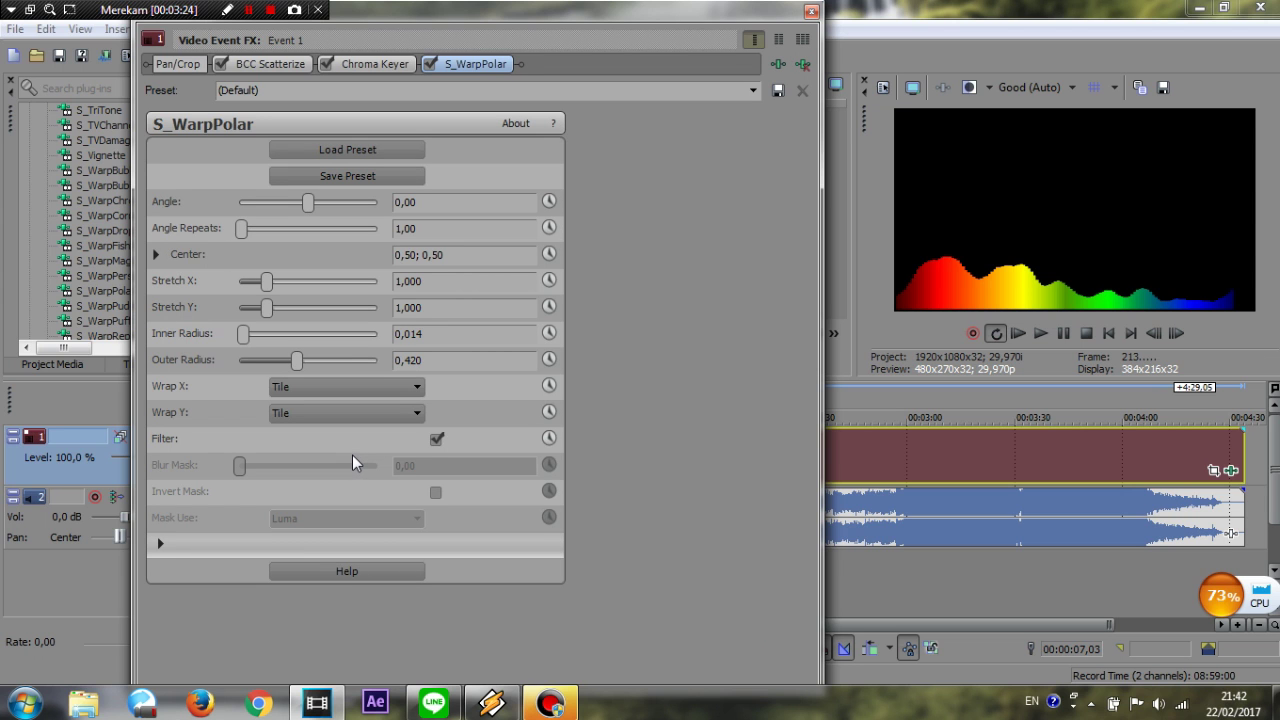
# Set both Wrap X and Wrap Y in S_WarpPolar to No
pyautogui.click(341, 387)
pyautogui.click(334, 404)
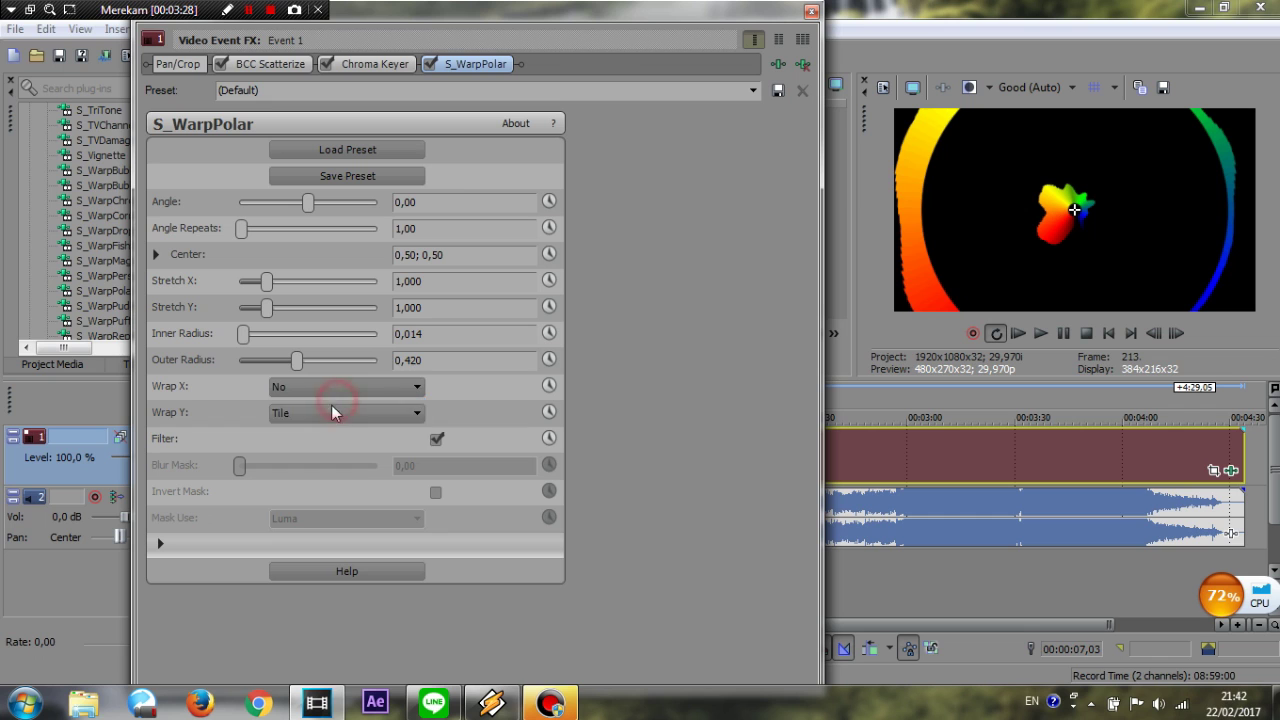
pyautogui.click(329, 412)
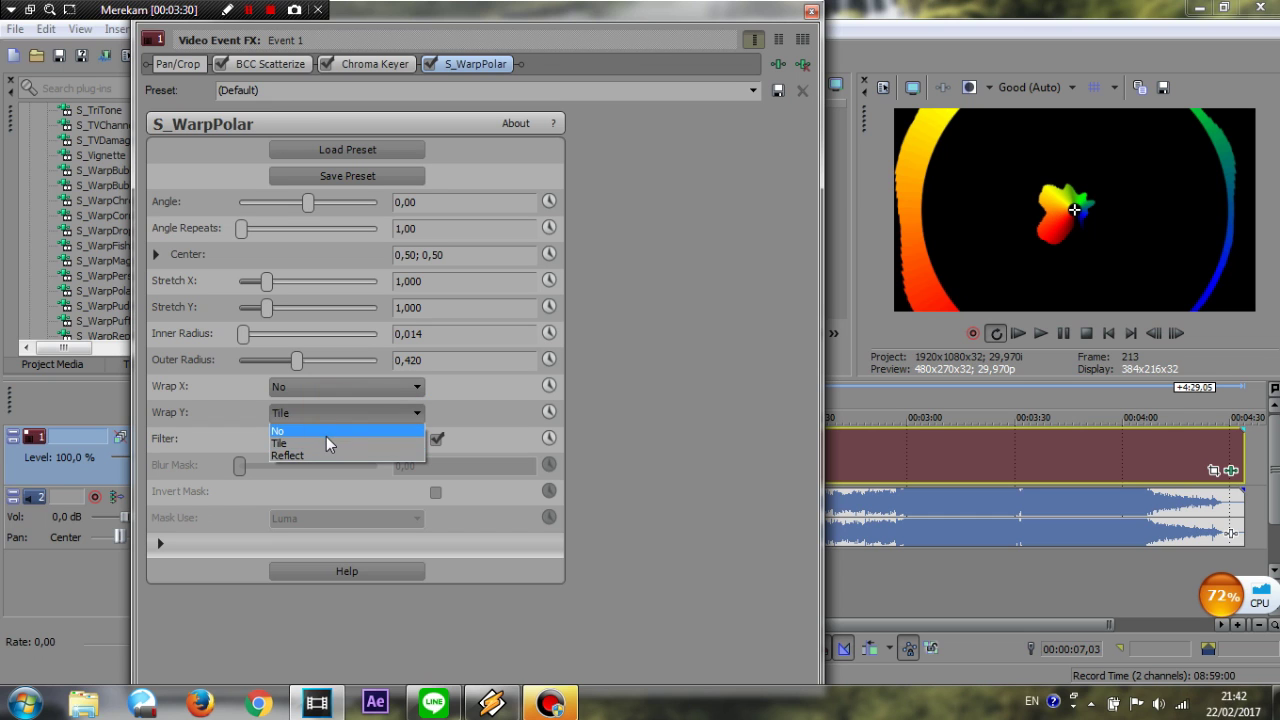
pyautogui.click(326, 436)
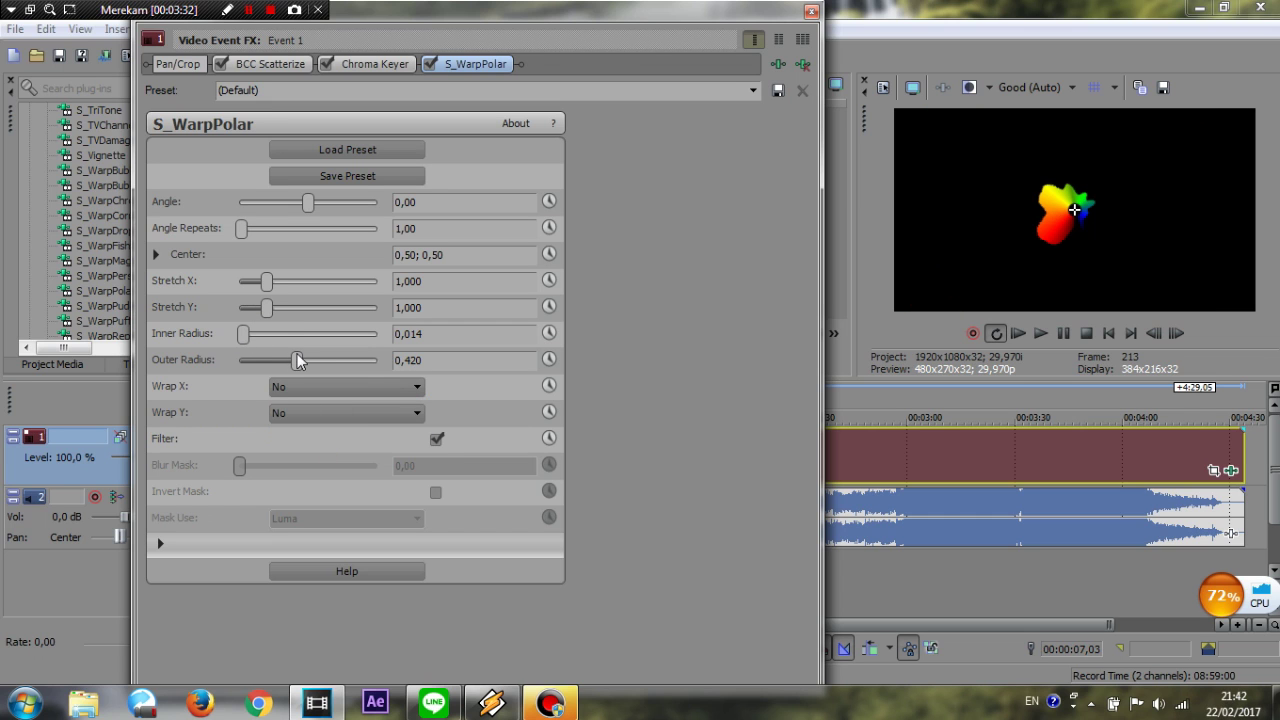
# Set the S_WarpPolar Inner Radius to 0,160 and Outer Radius to 0,460
pyautogui.moveTo(243, 336); pyautogui.dragTo(284, 341)
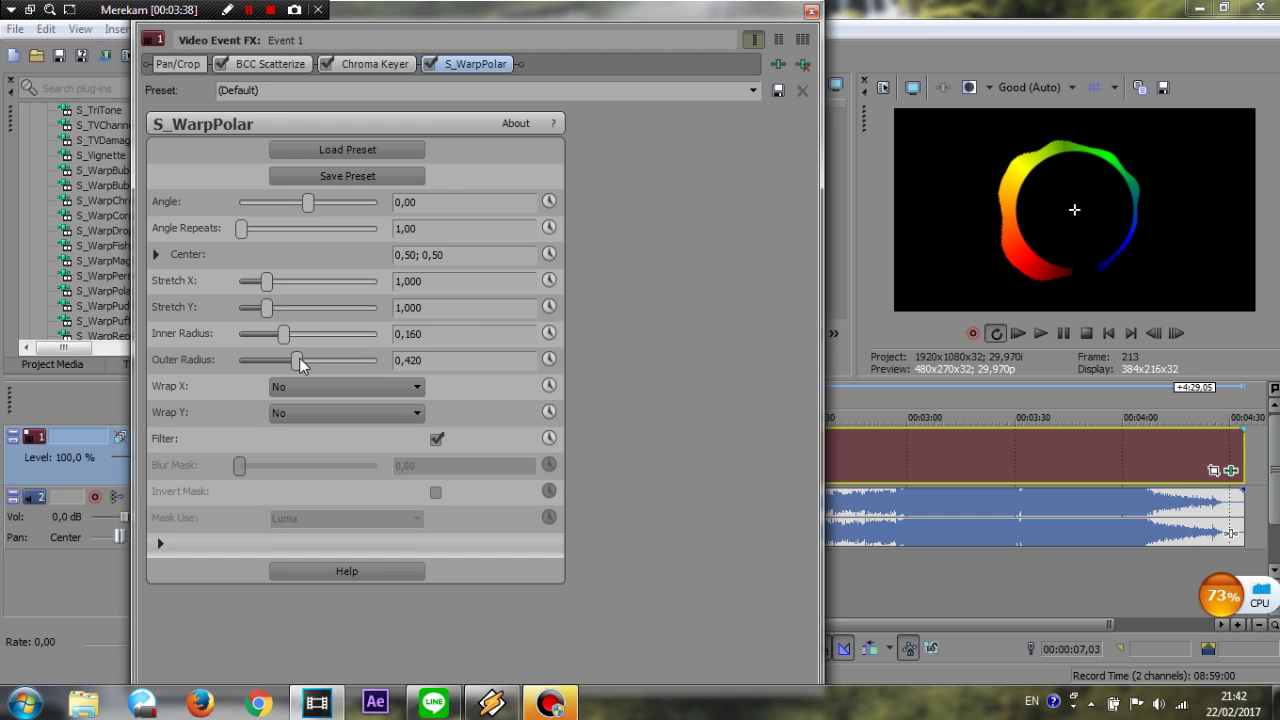
pyautogui.moveTo(299, 357); pyautogui.dragTo(304, 363)
pyautogui.click(459, 363)
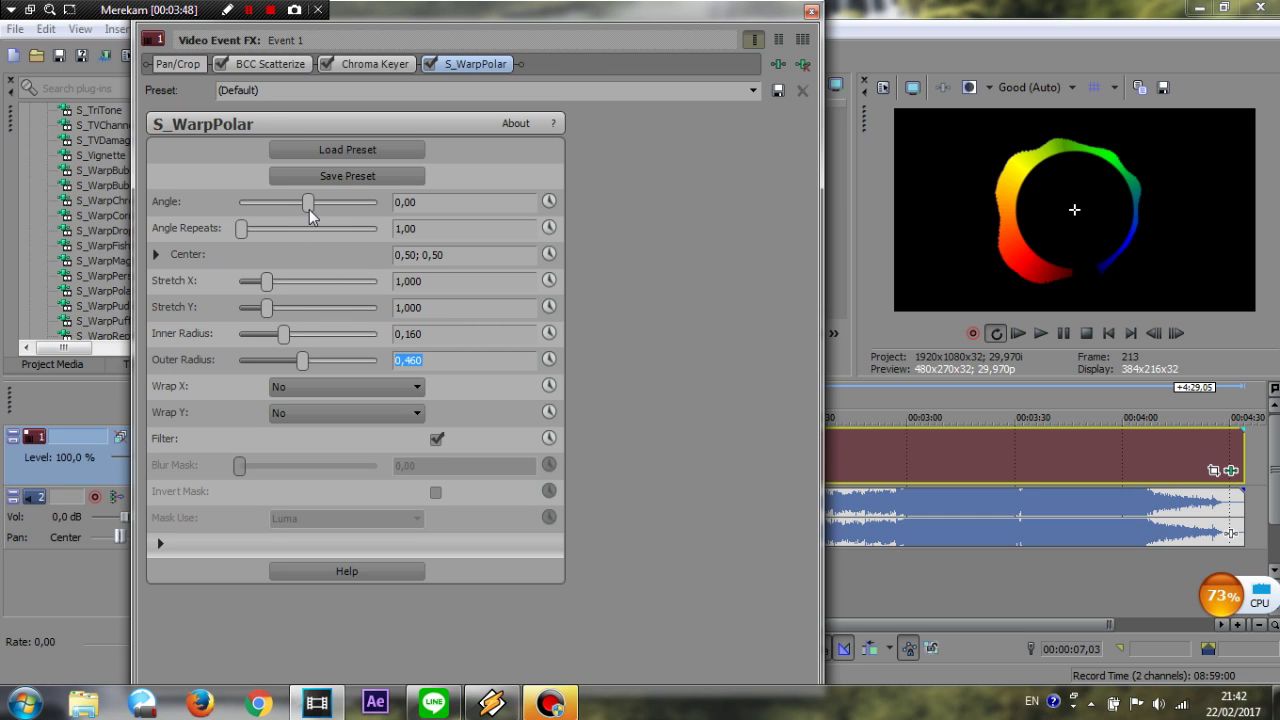
# Rotate the circular spectrum by setting the S_WarpPolar Angle to 180,00, and close the event's effect settings
pyautogui.moveTo(310, 212); pyautogui.dragTo(341, 212)
pyautogui.click(448, 204)
pyautogui.press('BackSpace')
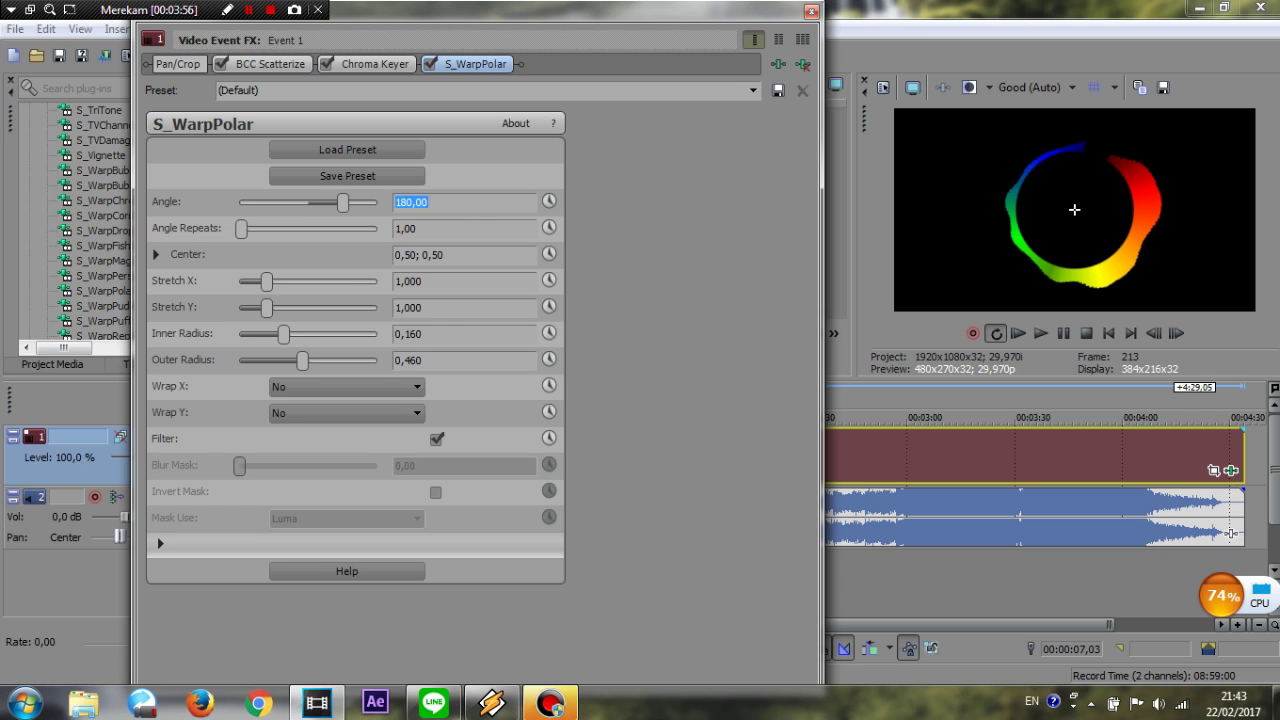
pyautogui.press('Return')
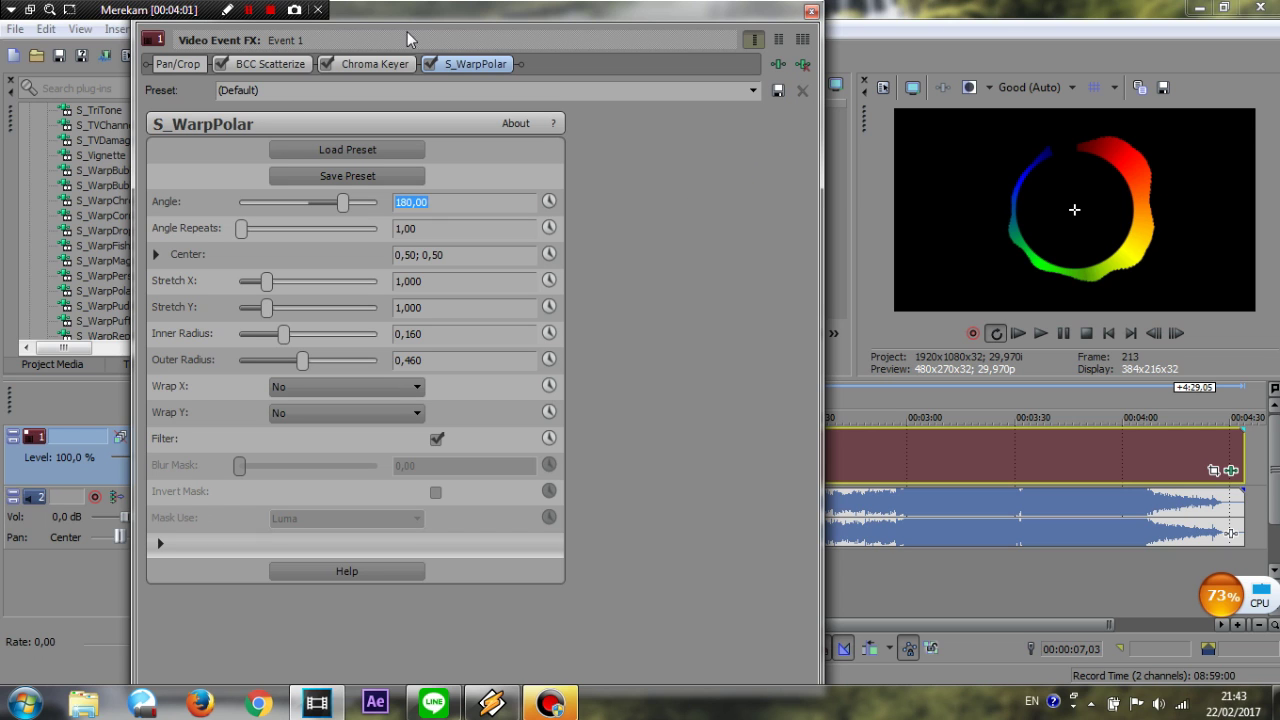
pyautogui.click(810, 12)
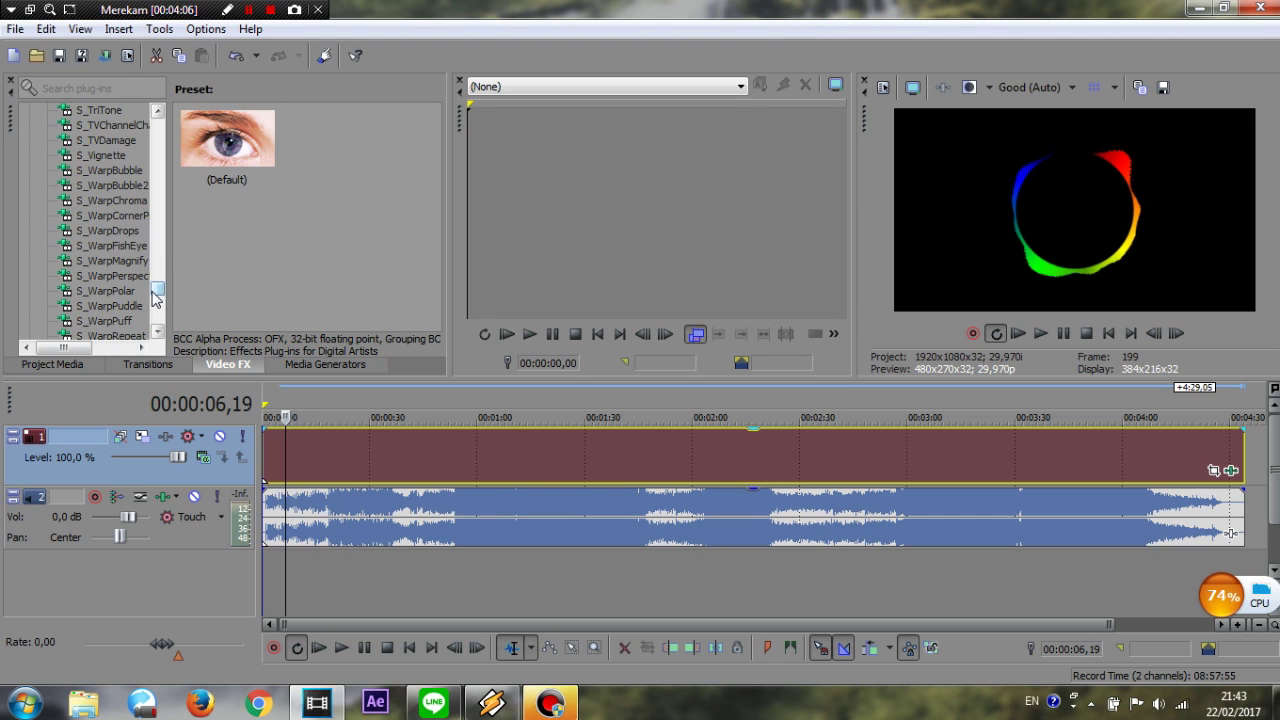
# Add the default Glow effect to the spectrum event with Glow percent 0,025 and Intensity 20,000
pyautogui.moveTo(157, 290); pyautogui.dragTo(163, 202)
pyautogui.moveTo(88, 170); pyautogui.dragTo(328, 455)
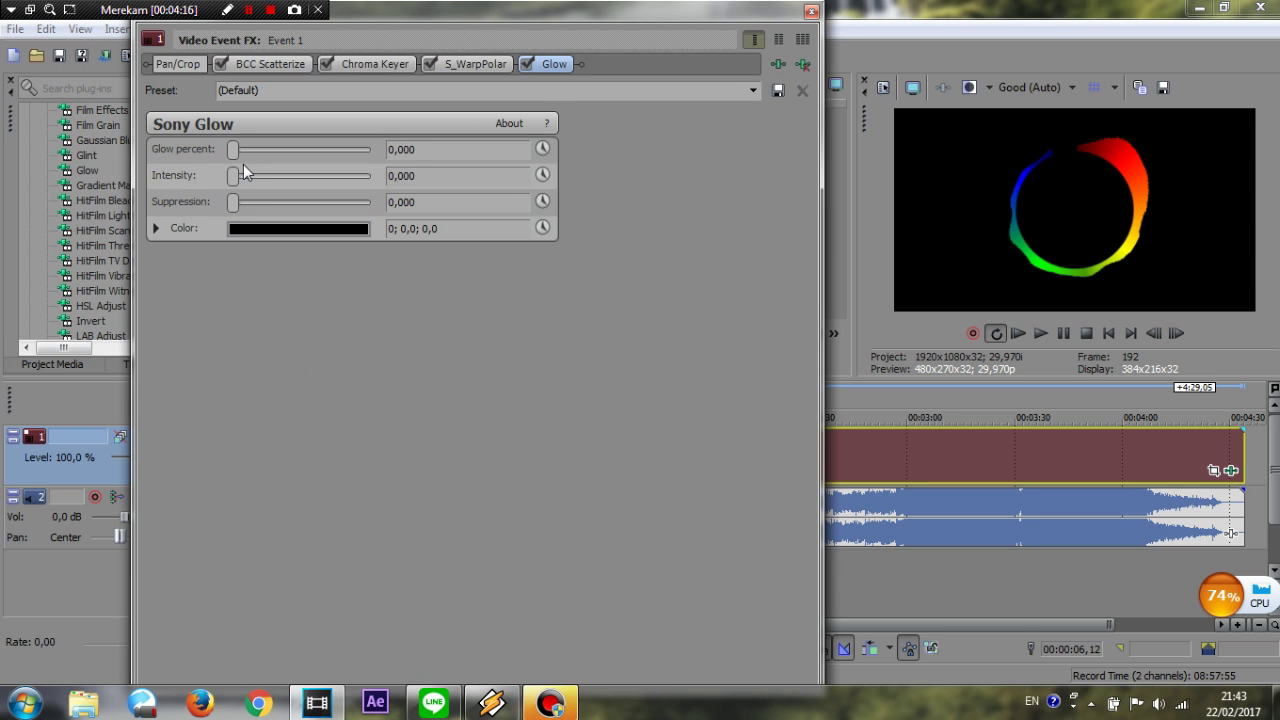
pyautogui.press('BackSpace')
pyautogui.press('BackSpace')
pyautogui.moveTo(235, 177); pyautogui.dragTo(479, 184)
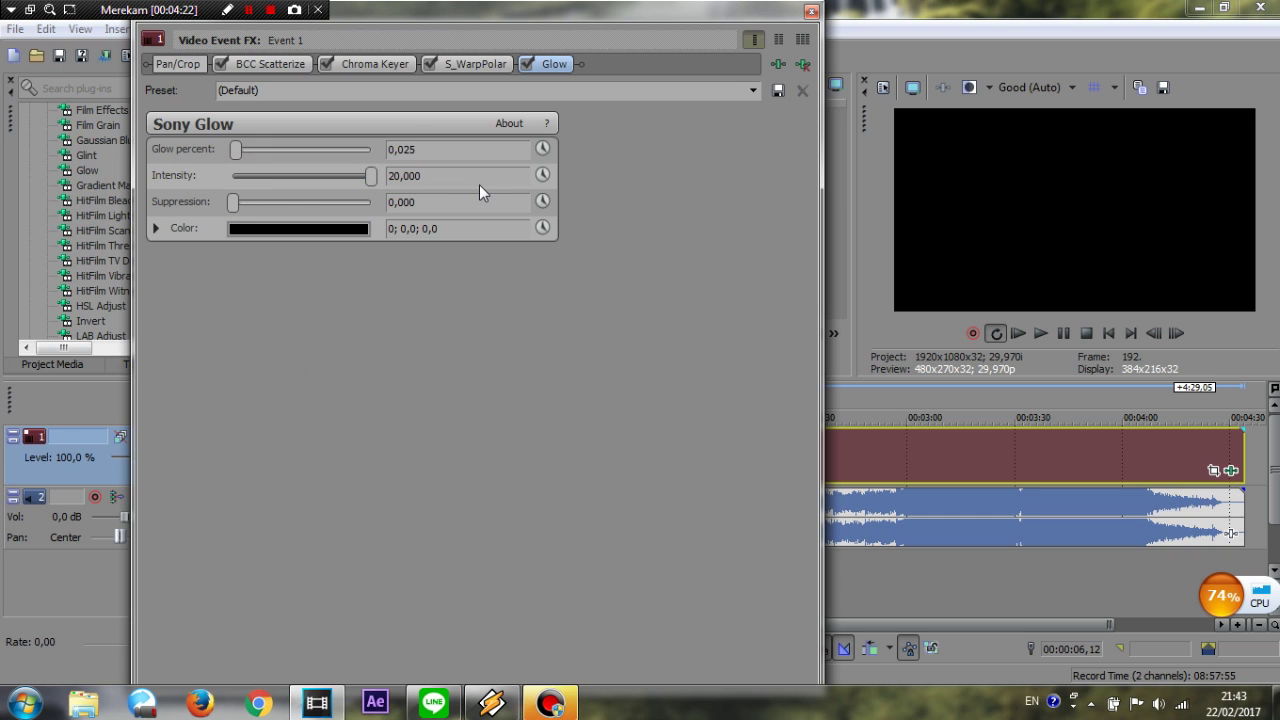
# Set the Glow color to light blue with HSV values 198; 0,67; 0,94
pyautogui.click(356, 228)
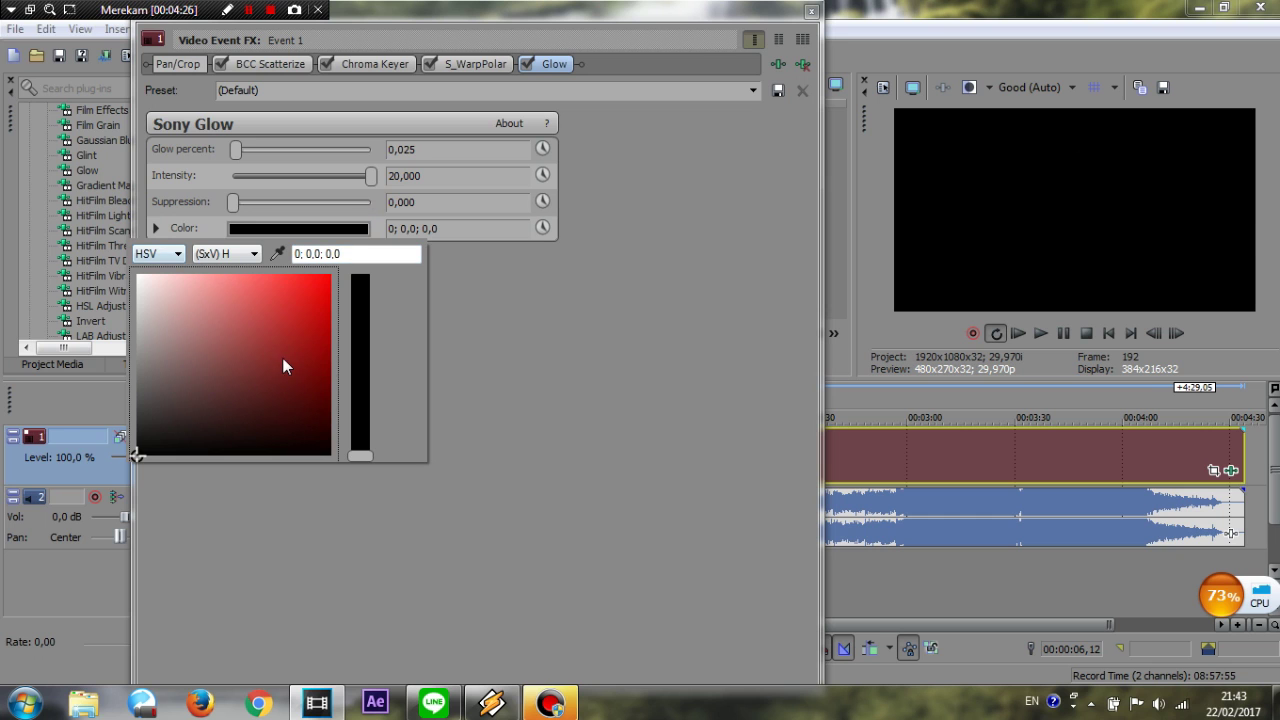
pyautogui.click(282, 357)
pyautogui.click(287, 345)
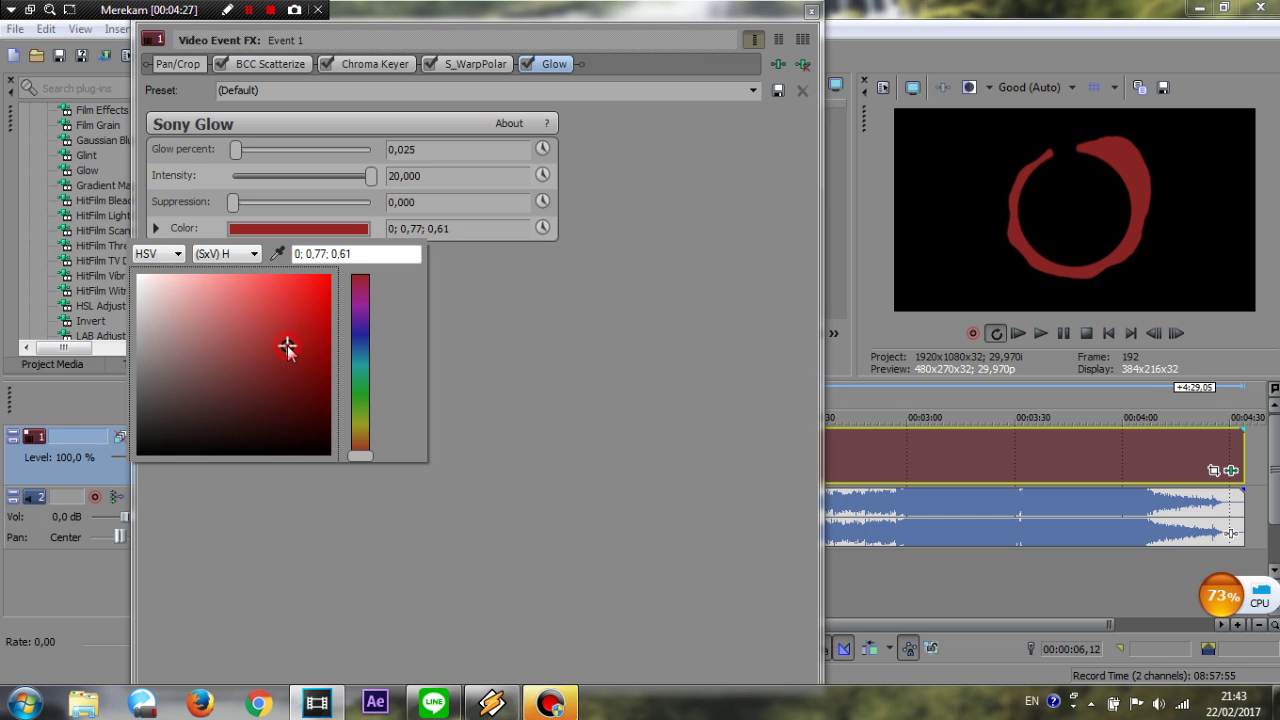
pyautogui.click(362, 366)
pyautogui.click(362, 370)
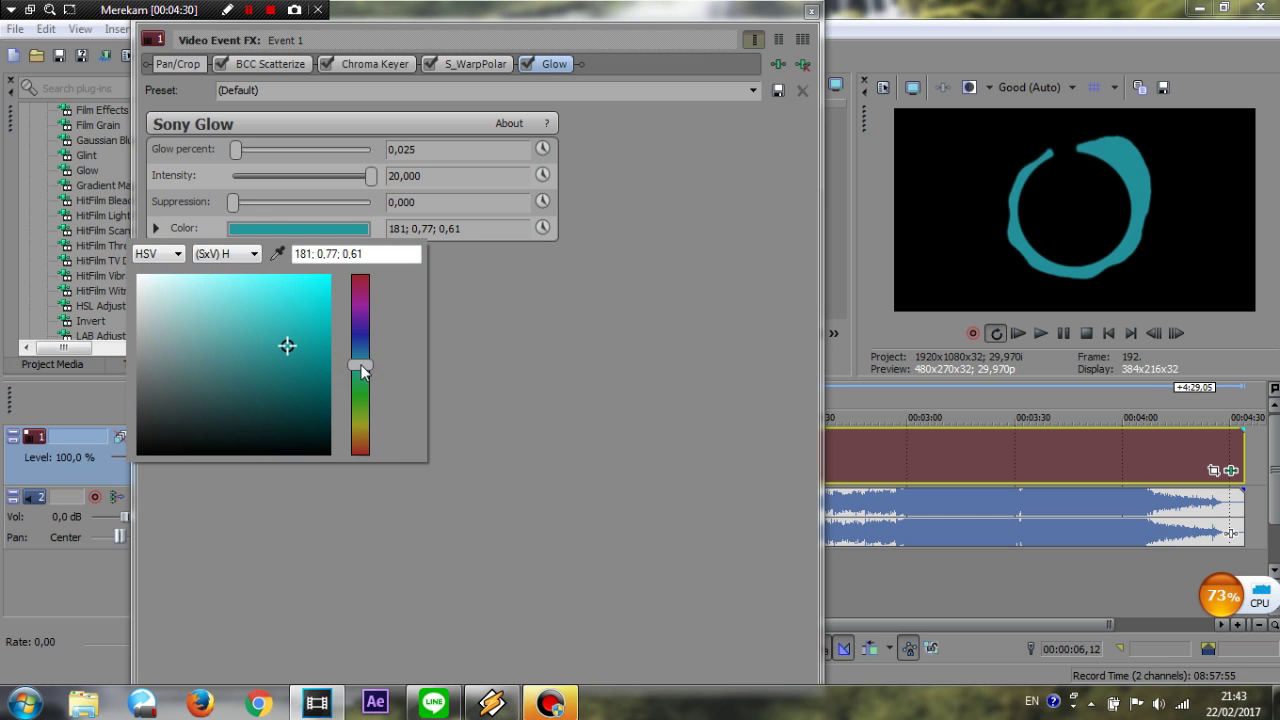
pyautogui.moveTo(360, 370); pyautogui.dragTo(359, 361)
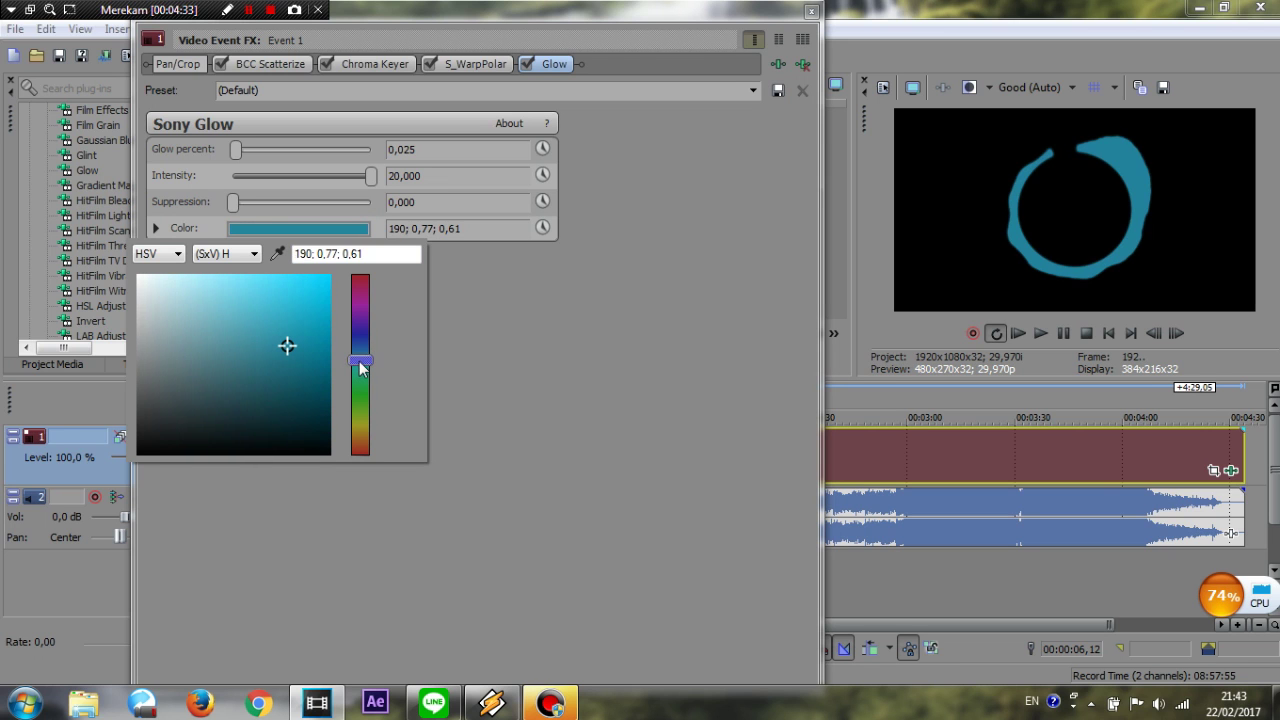
pyautogui.click(271, 289)
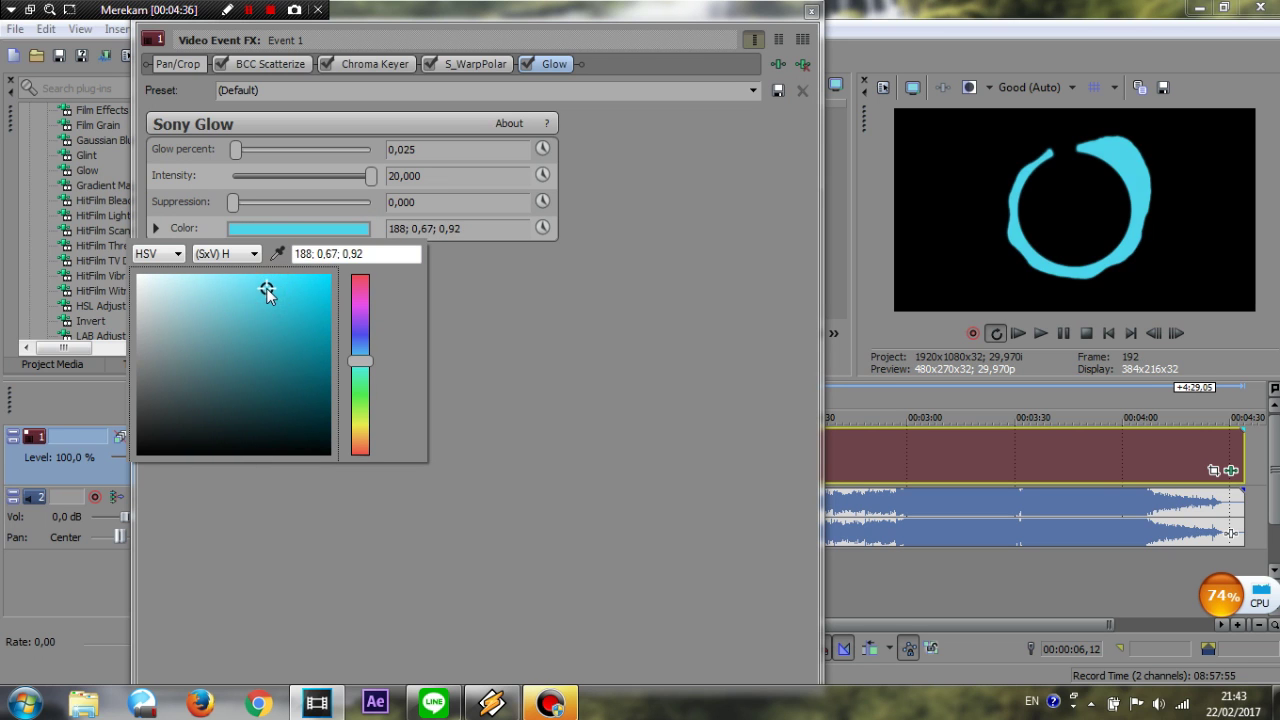
pyautogui.click(361, 367)
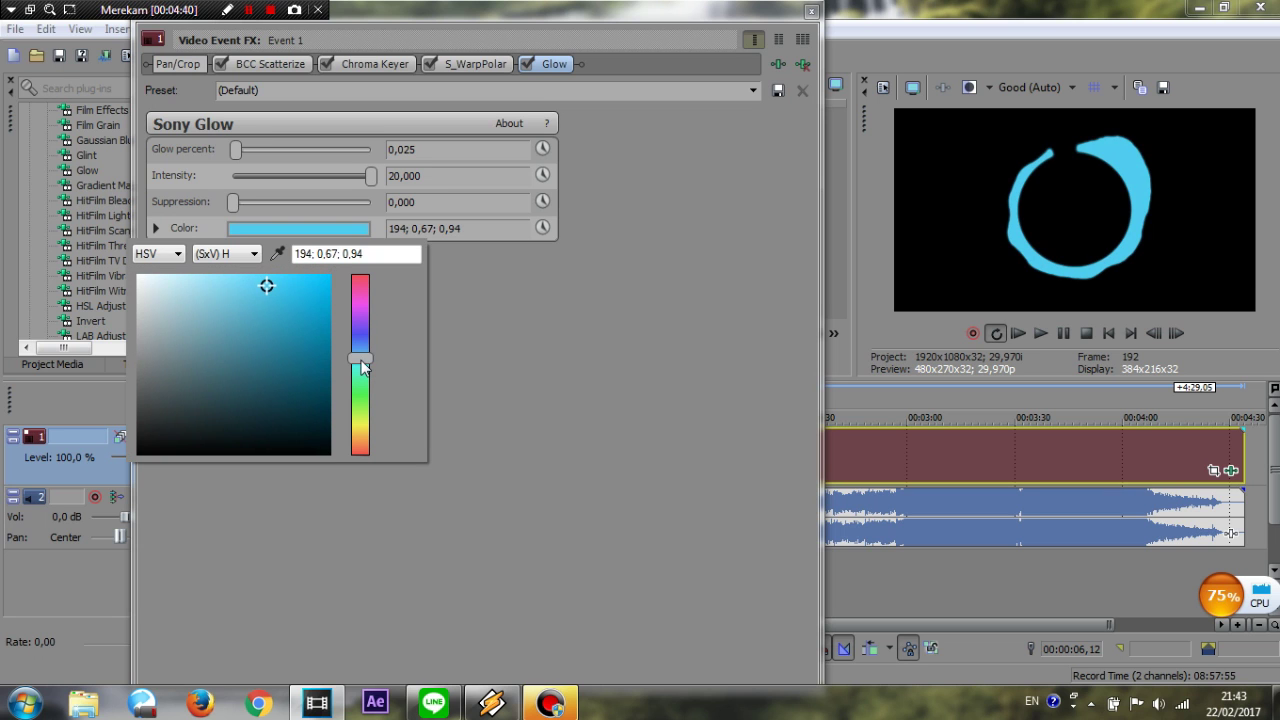
pyautogui.click(537, 342)
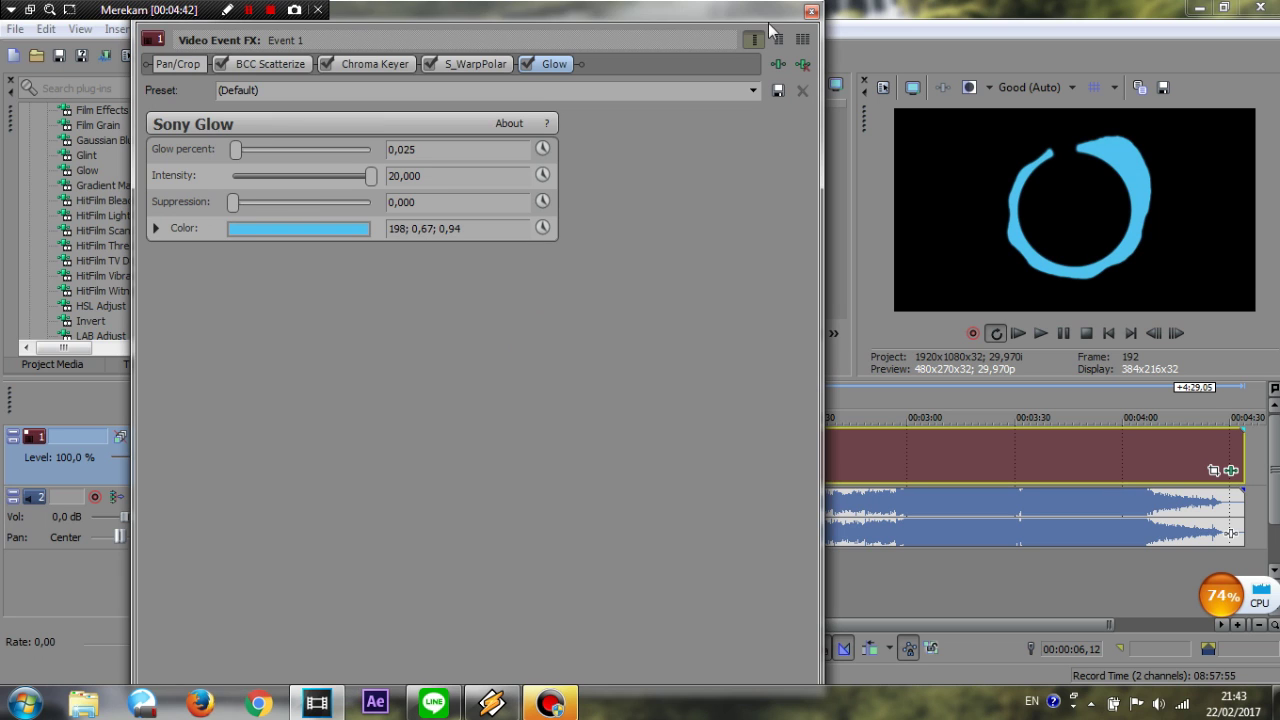
# Close the event's effect settings and play back the project to preview the glowing circular spectrum
pyautogui.click(811, 11)
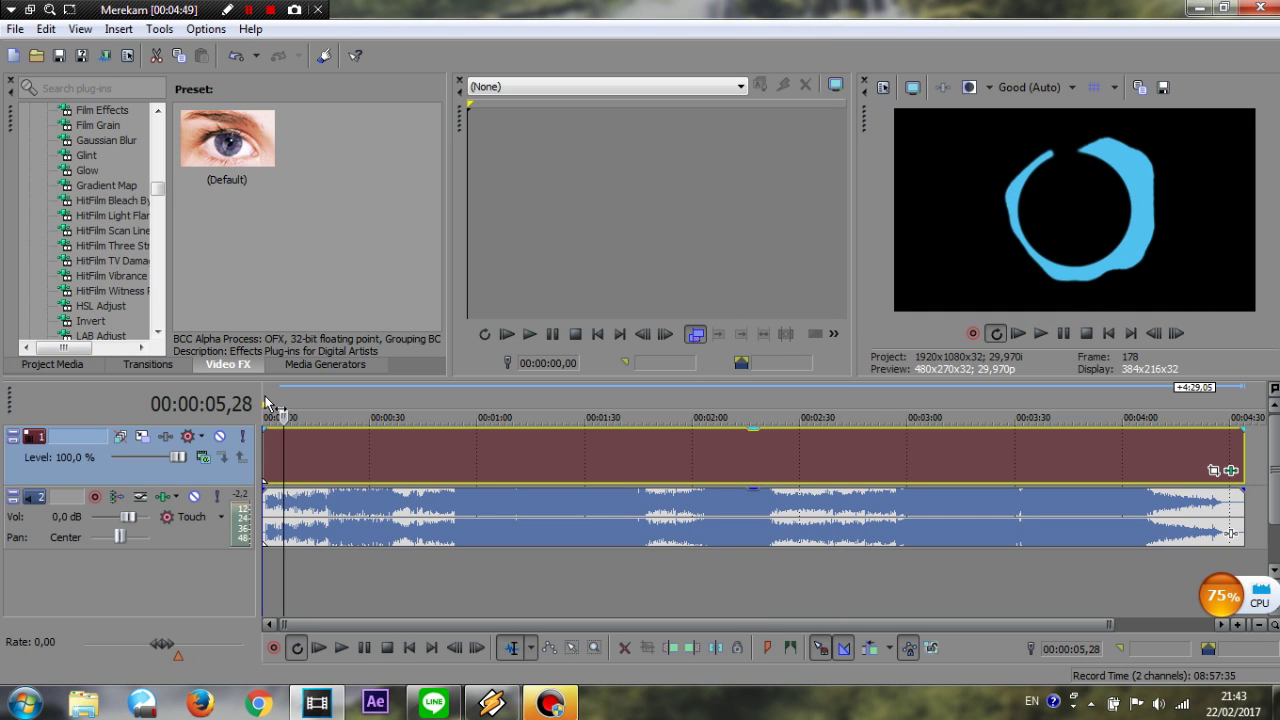
pyautogui.press('space')
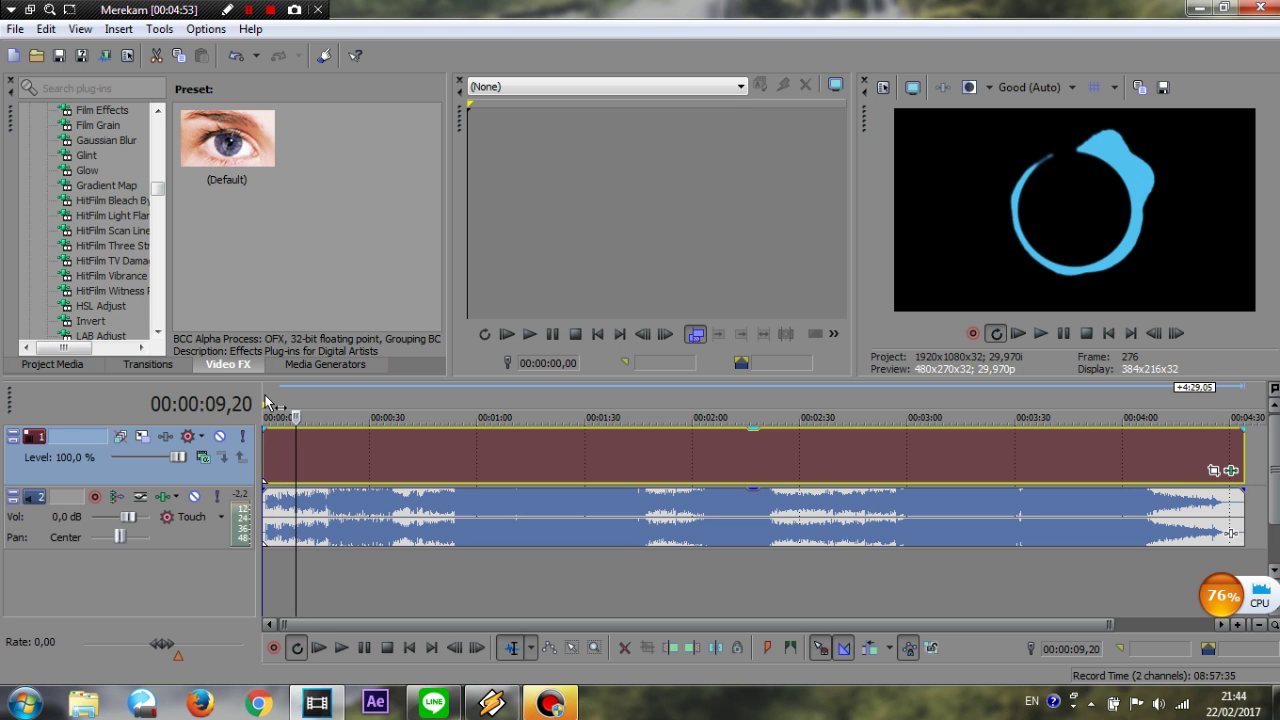
pyautogui.press('space')
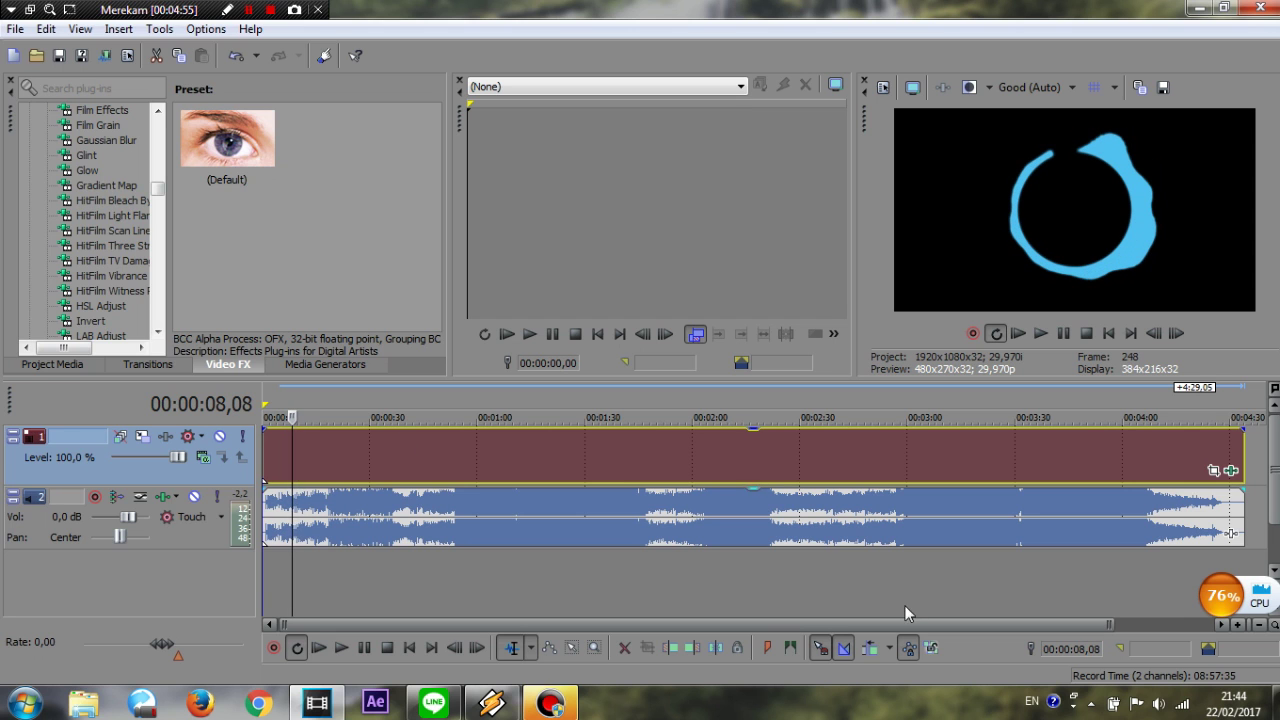
# Insert a new video track and place it beneath the spectrum track for the background
pyautogui.rightClick(1258, 448)
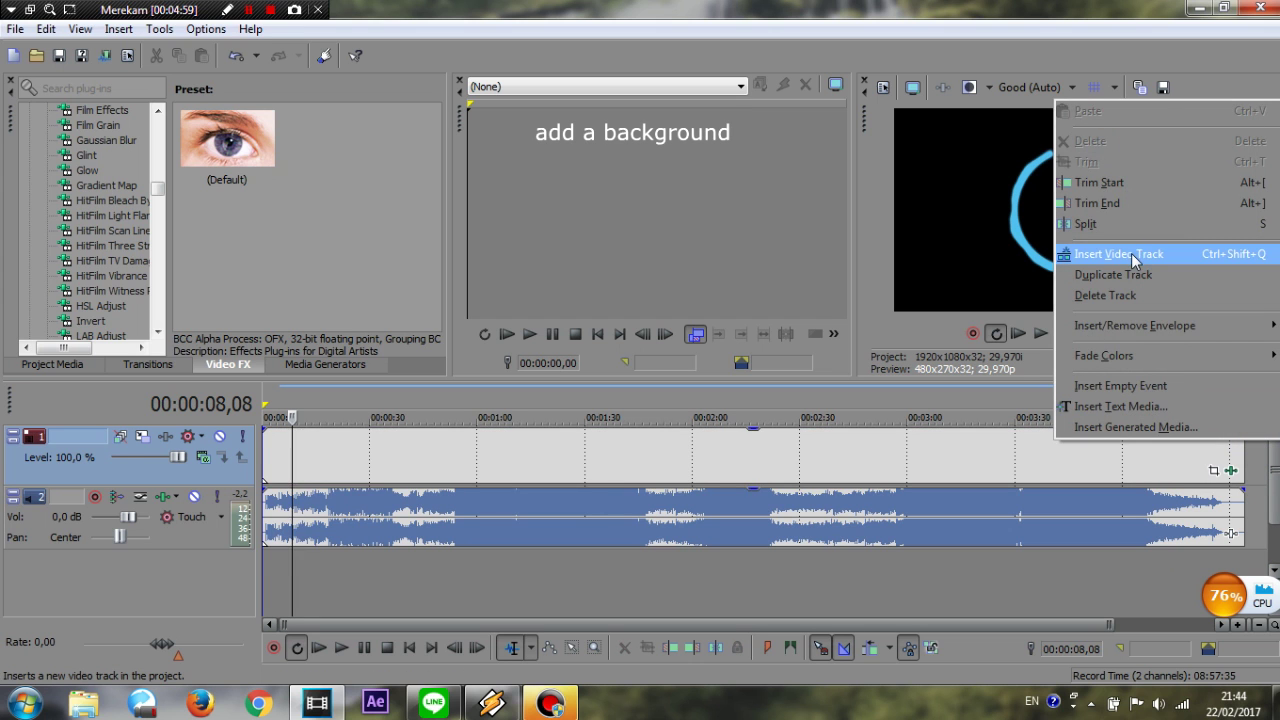
pyautogui.click(1131, 253)
pyautogui.moveTo(112, 467); pyautogui.dragTo(111, 542)
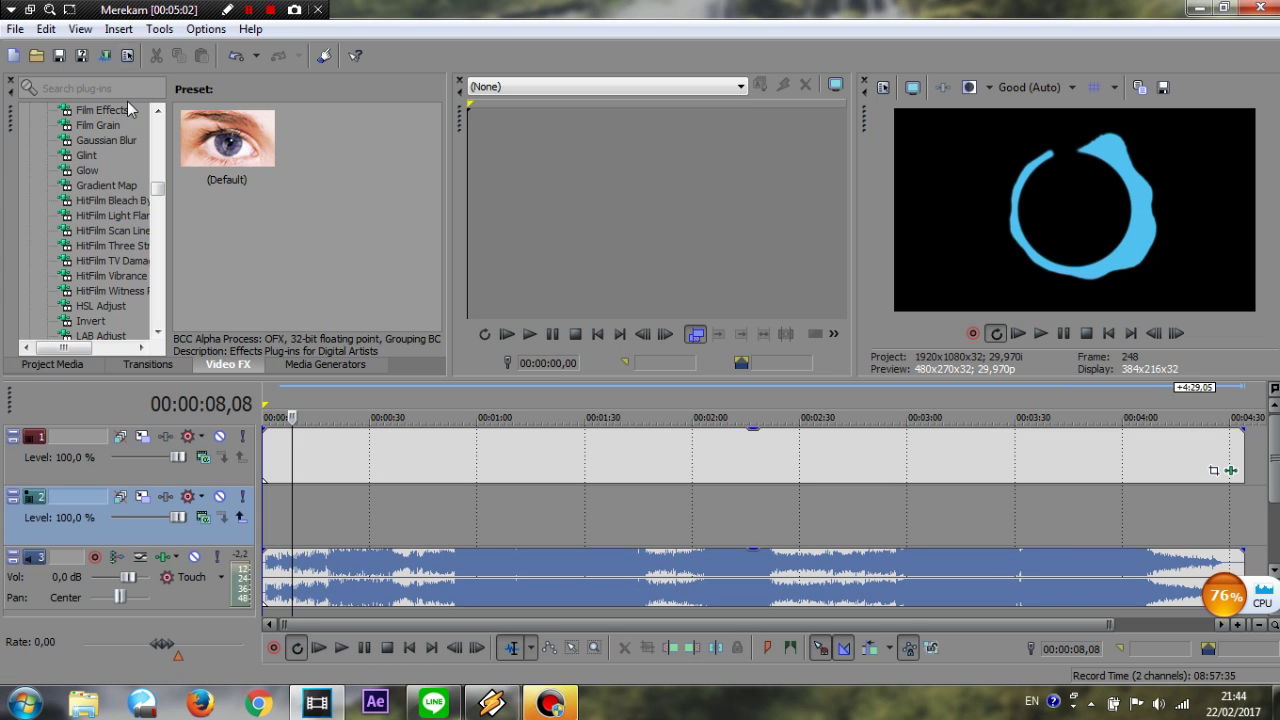
# Import the background image 245480.jpg from the Images folder in Bahan AMV into the project media
pyautogui.click(15, 29)
pyautogui.moveTo(490, 224)
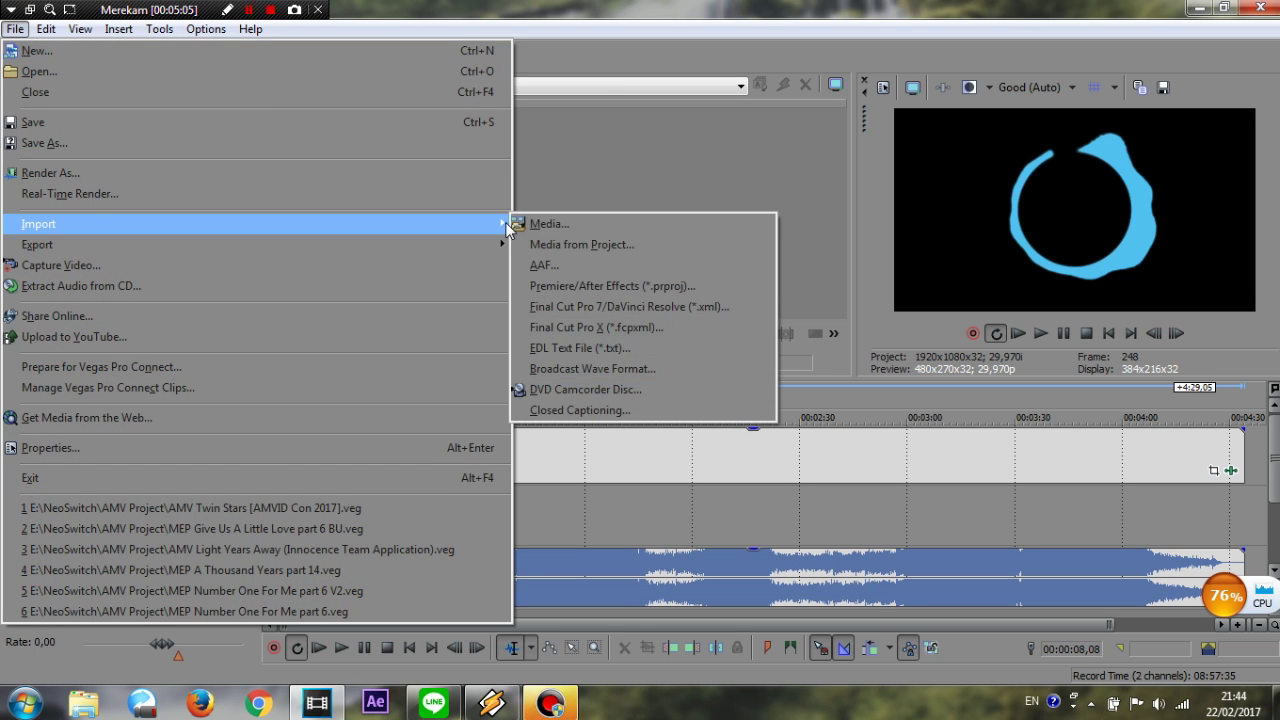
pyautogui.click(553, 236)
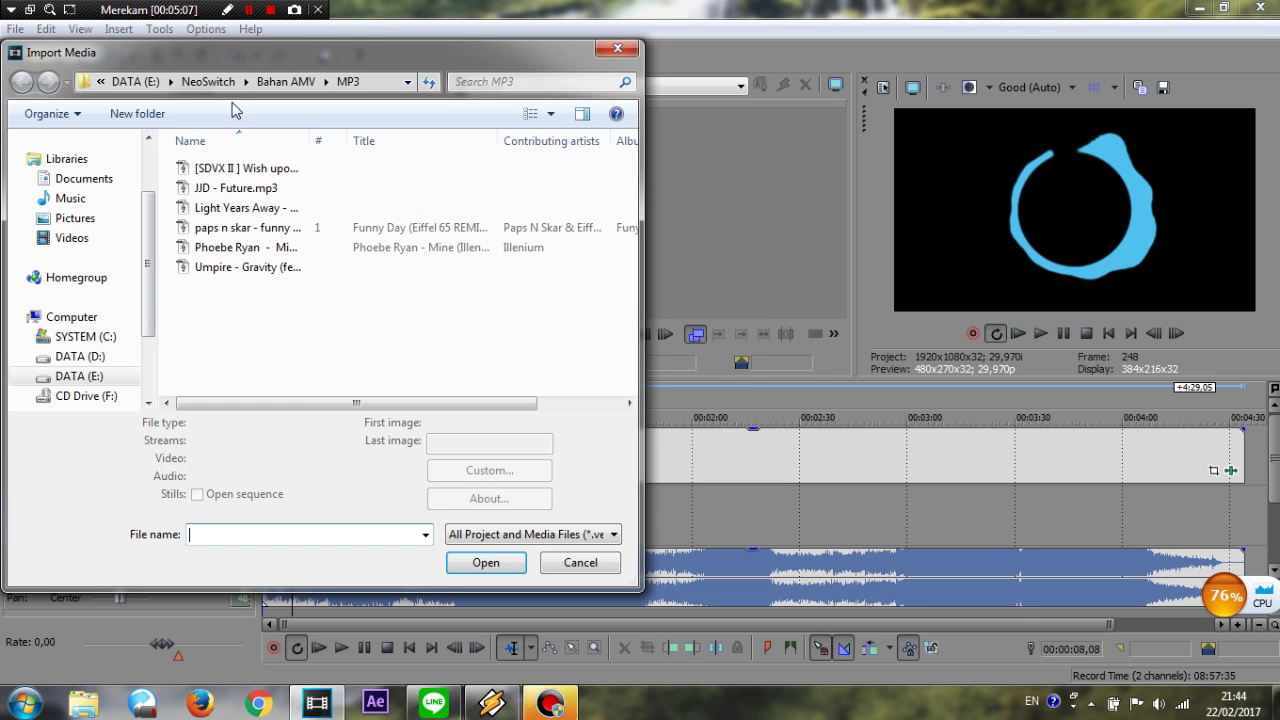
pyautogui.click(285, 82)
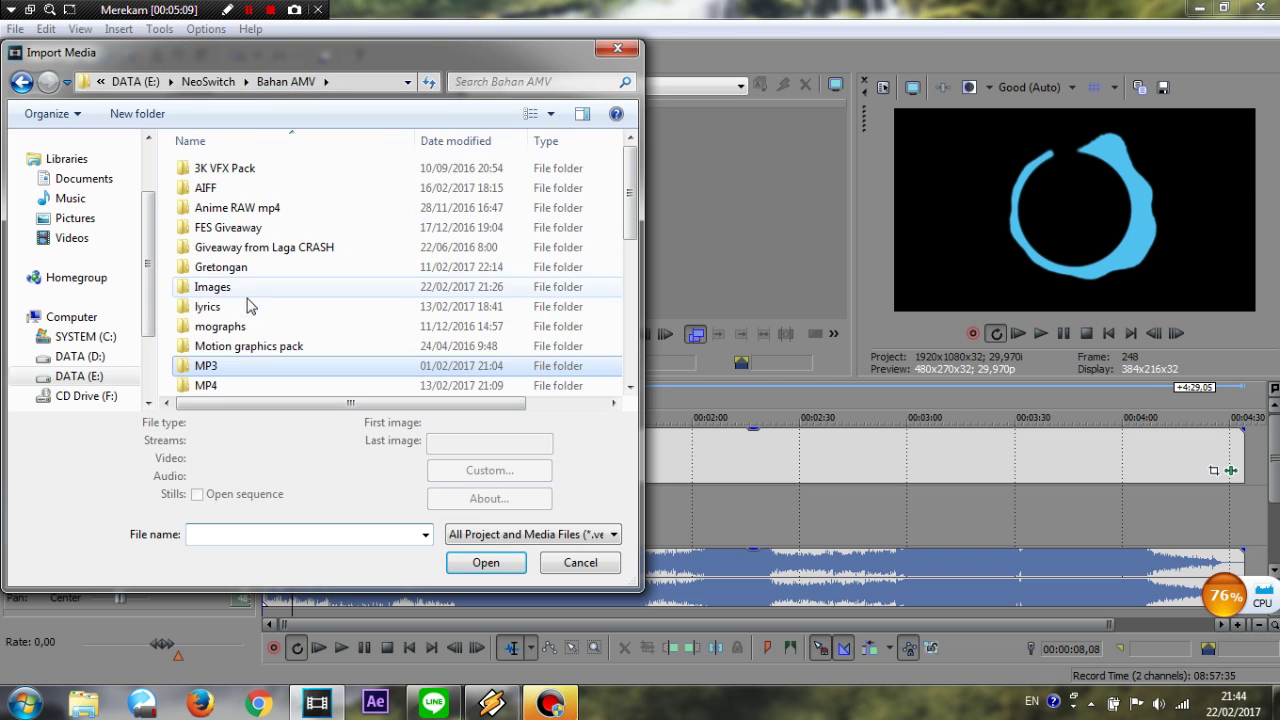
pyautogui.doubleClick(246, 290)
pyautogui.click(246, 292)
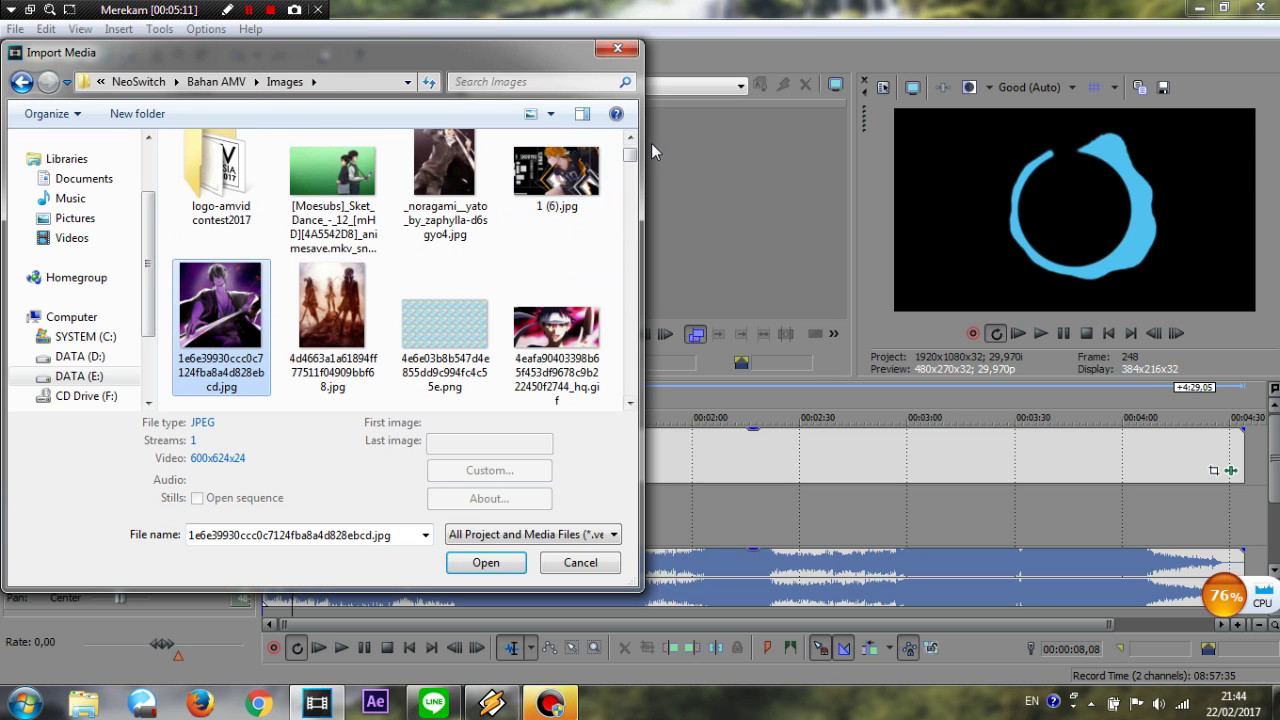
pyautogui.moveTo(632, 158); pyautogui.dragTo(633, 280)
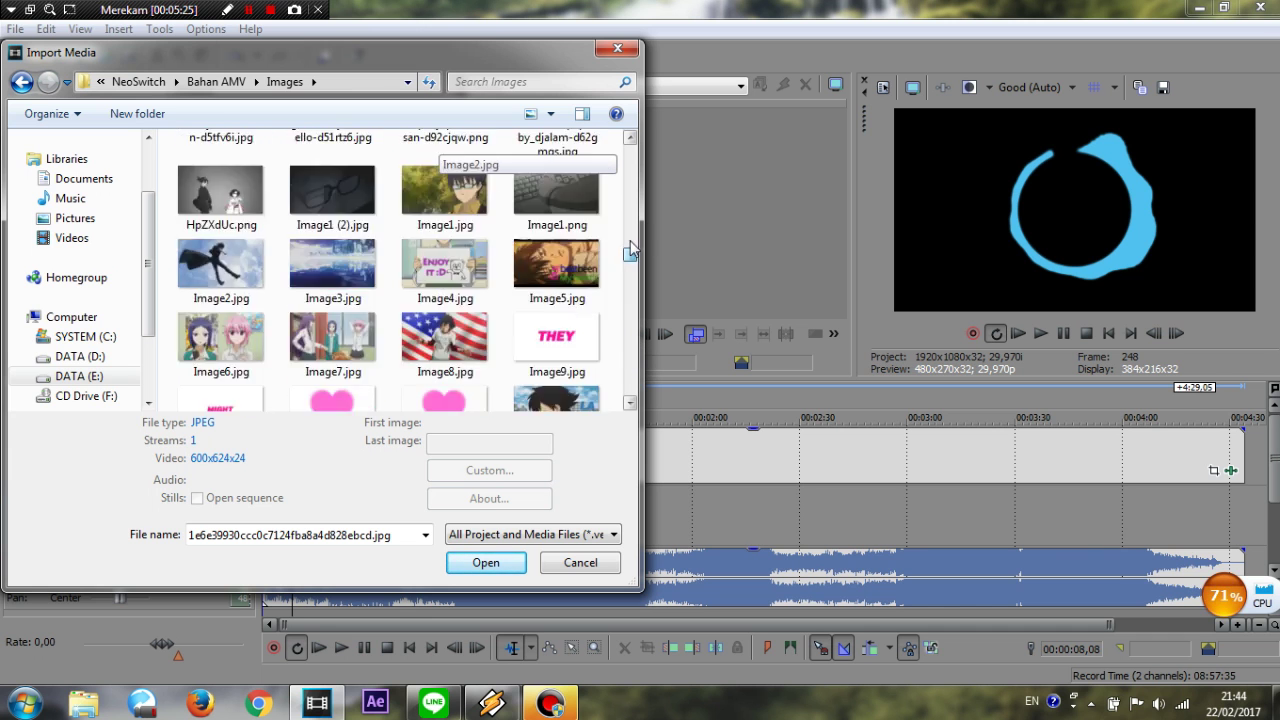
pyautogui.moveTo(631, 180); pyautogui.dragTo(631, 172)
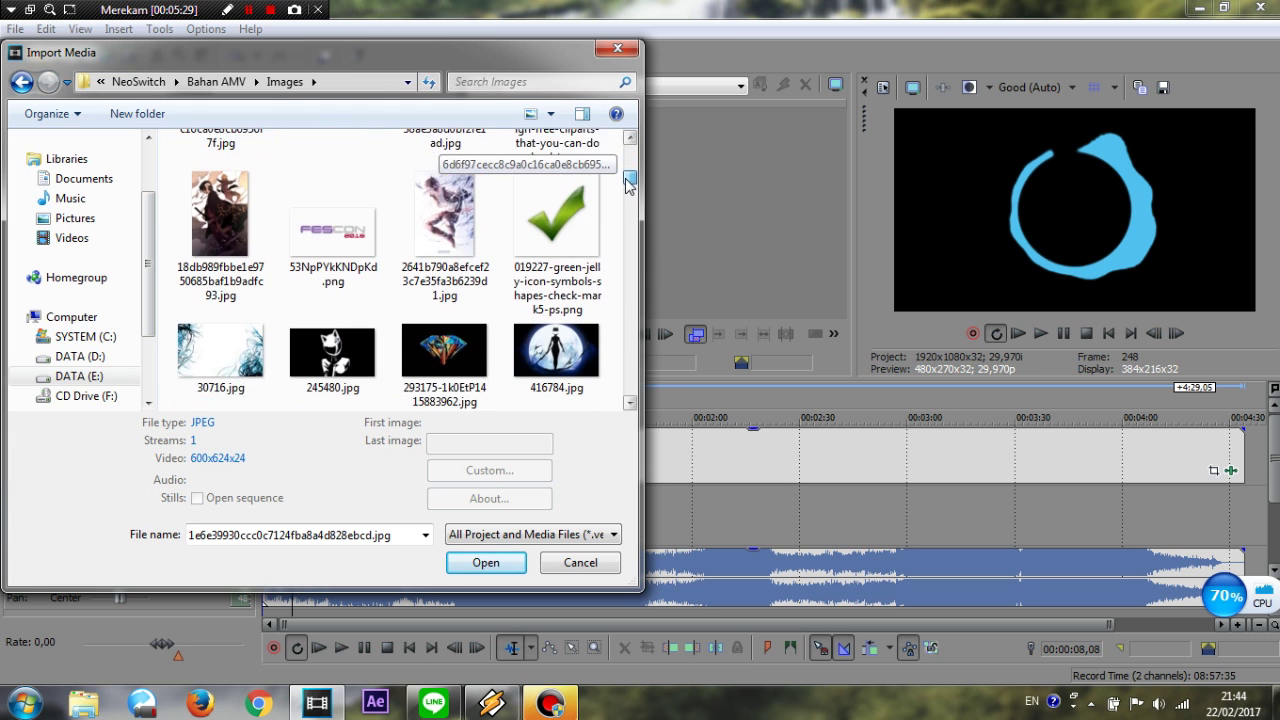
pyautogui.scroll(-2, 575, 250)
pyautogui.click(575, 252)
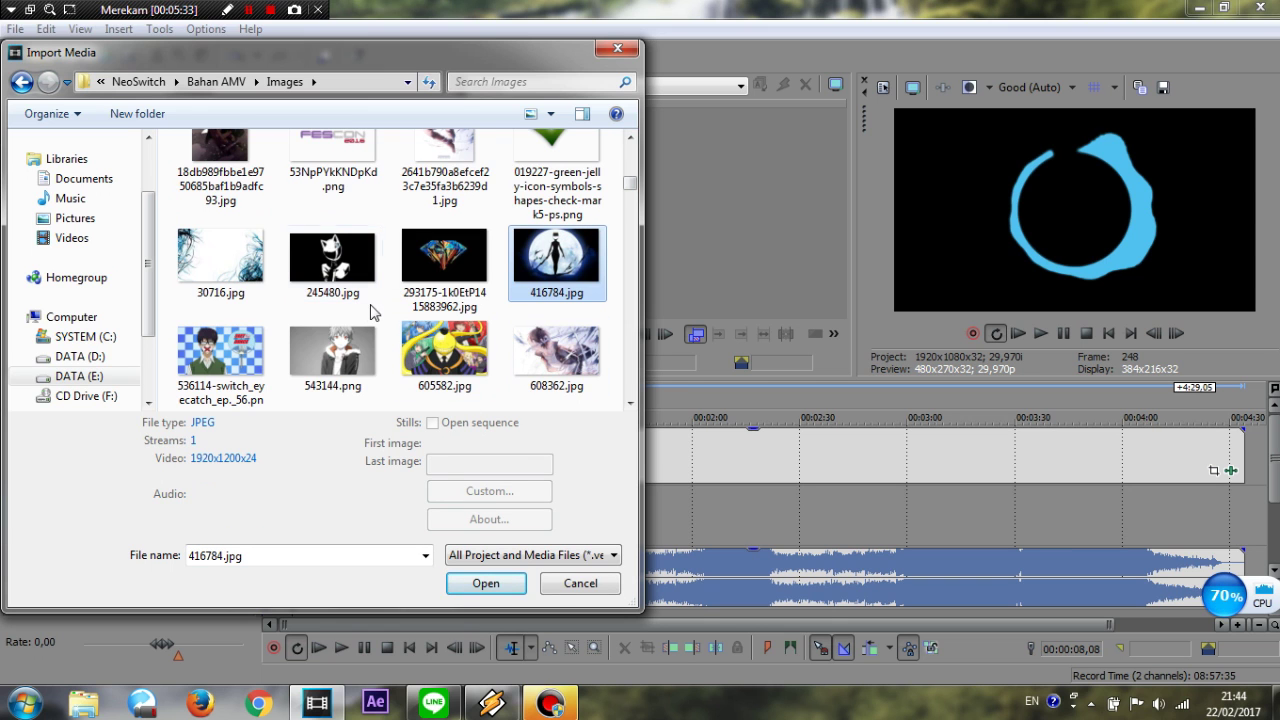
pyautogui.click(330, 293)
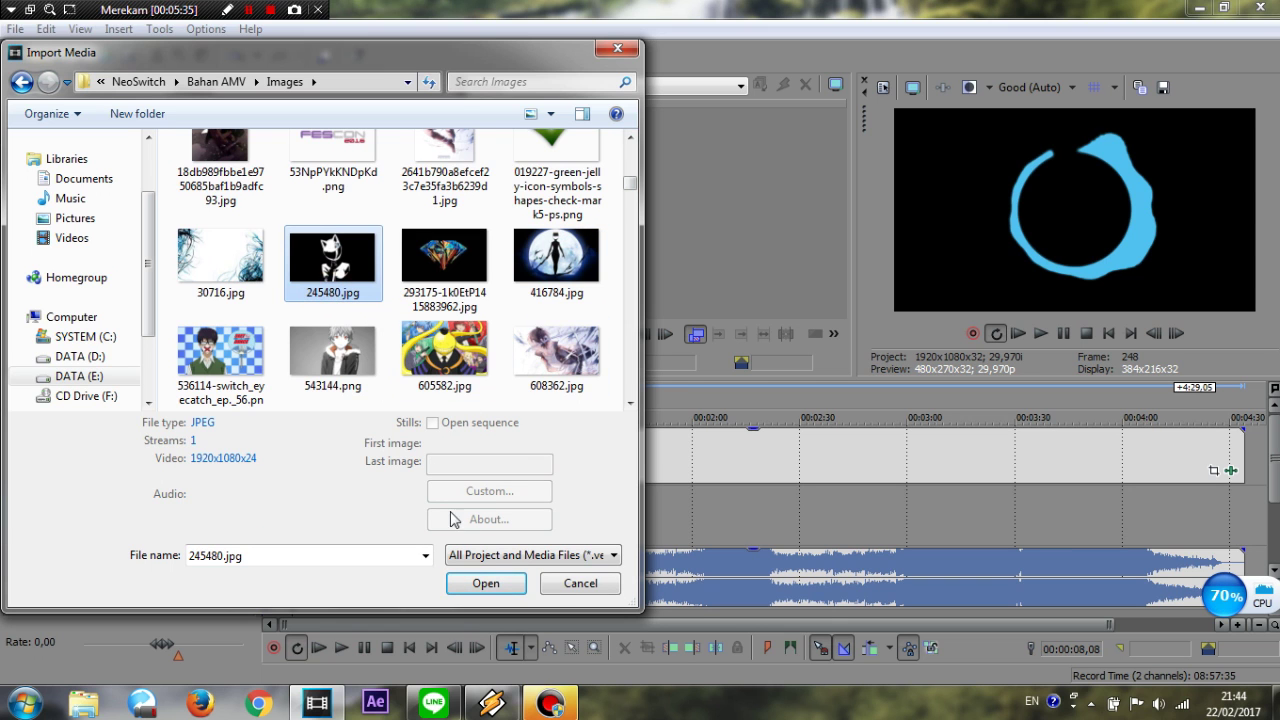
pyautogui.click(484, 582)
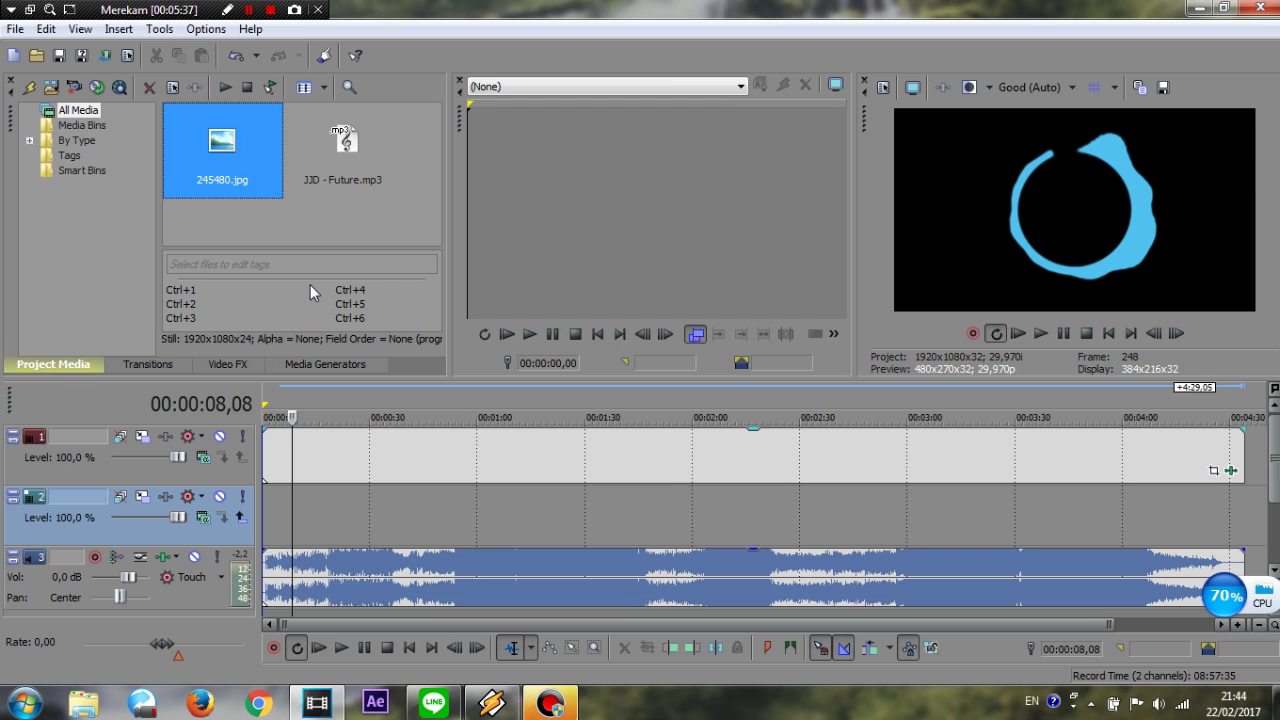
# Place 245480.jpg on the empty video track across the song's full length and play back the spectrum over it
pyautogui.moveTo(220, 148); pyautogui.dragTo(1217, 522)
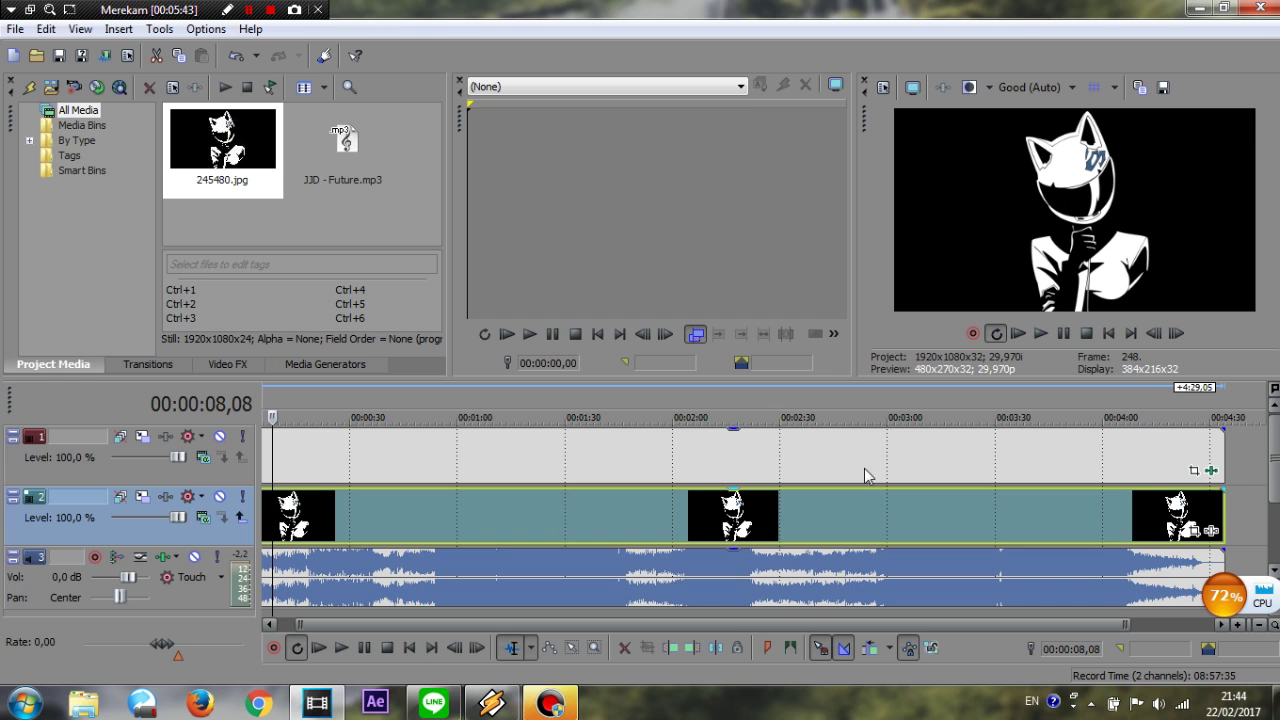
pyautogui.moveTo(463, 634); pyautogui.dragTo(330, 625)
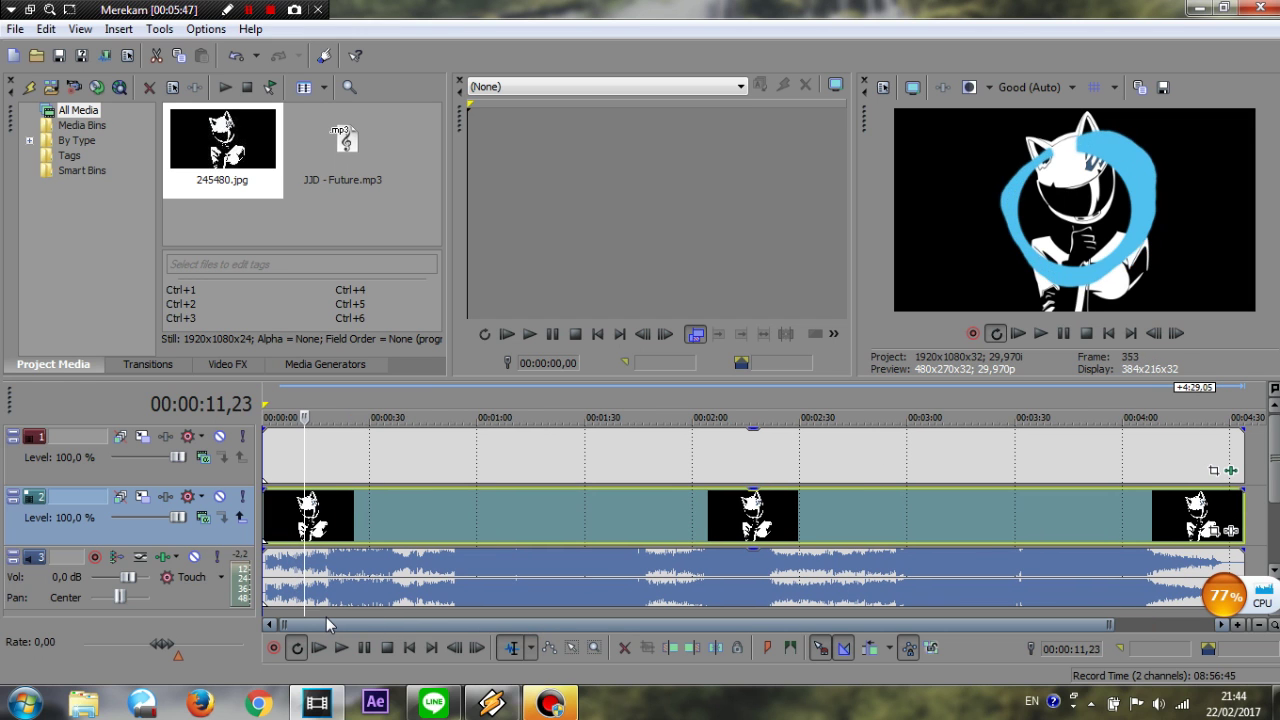
pyautogui.press('j')
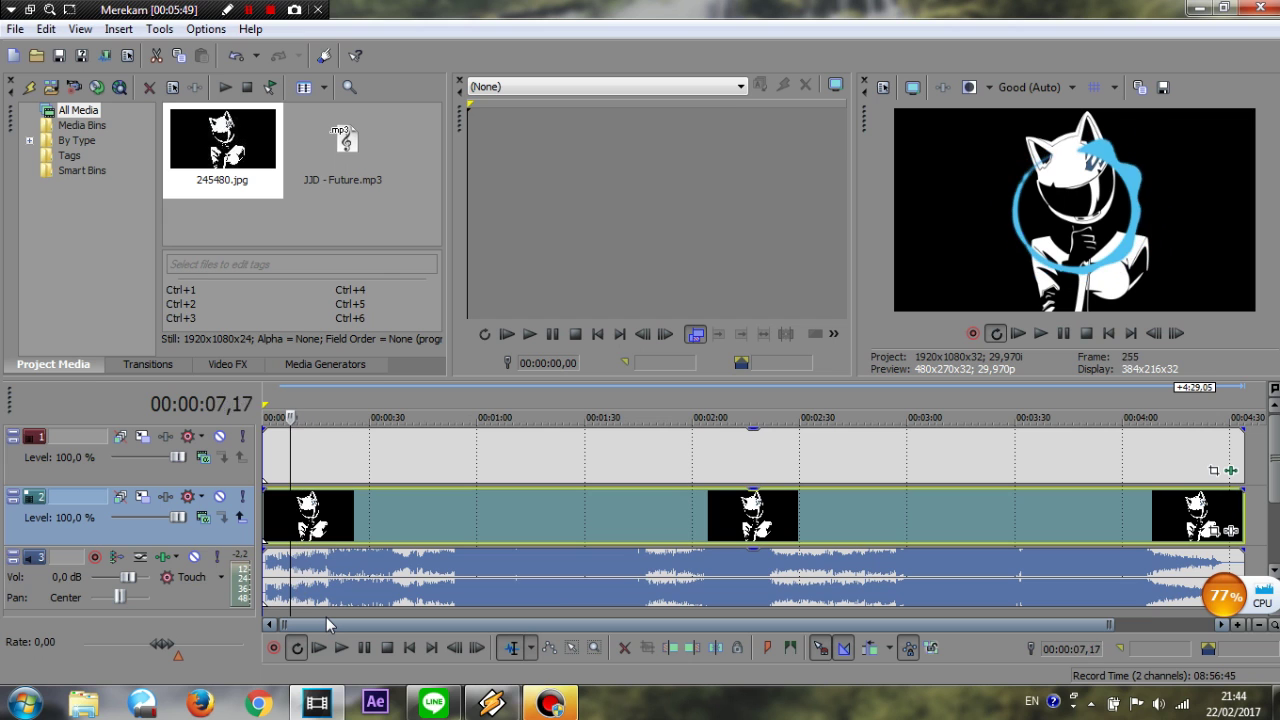
pyautogui.press('l')
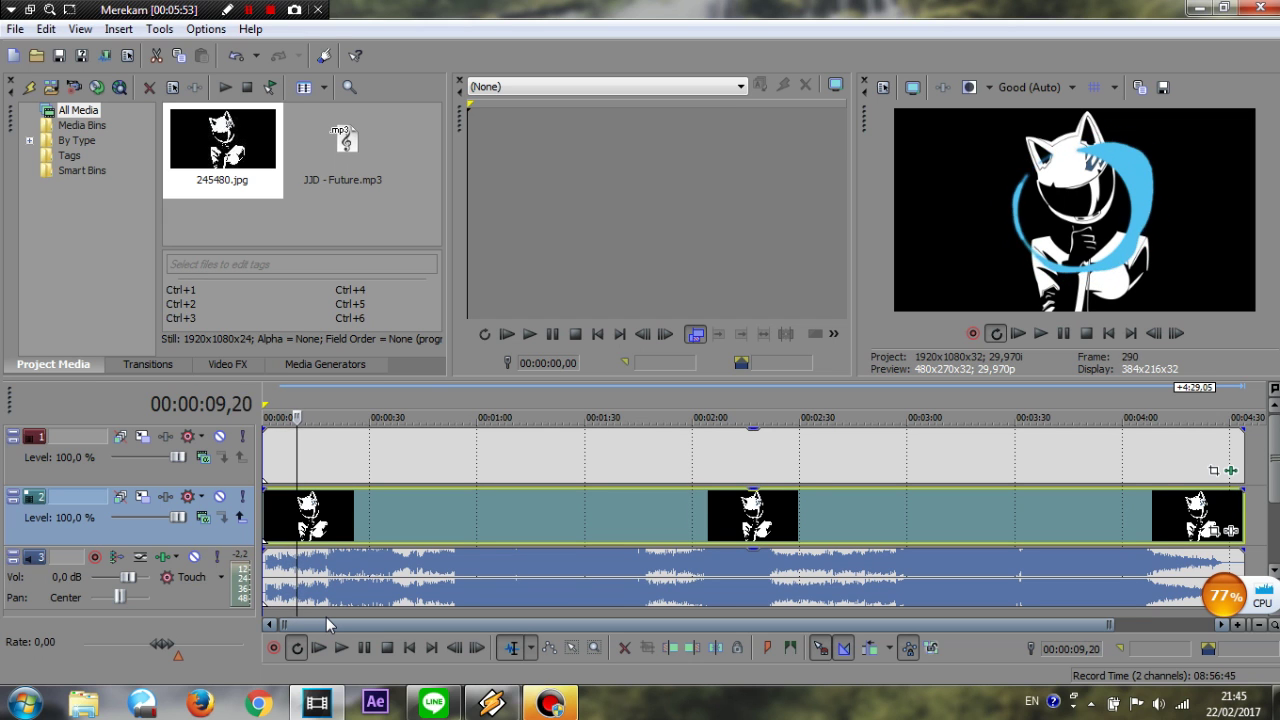
pyautogui.press('j')
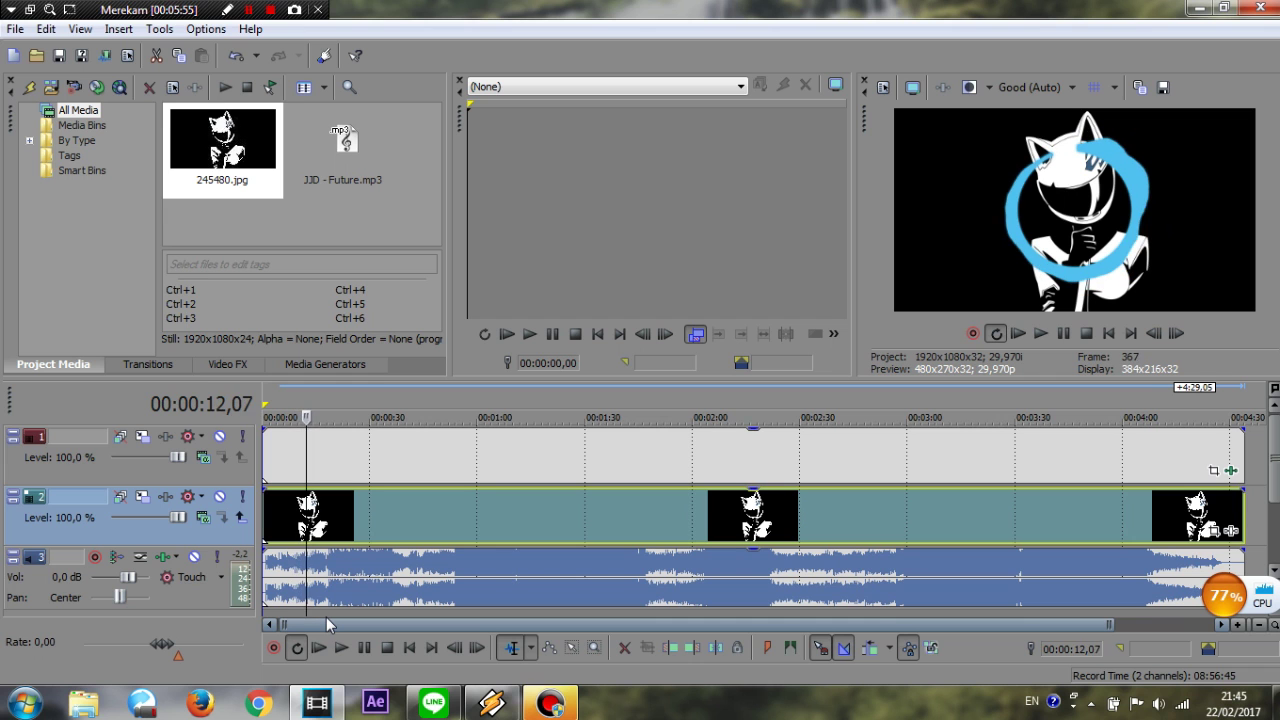
# Apply the default preset of the S_Shake video effect to the background image event
pyautogui.click(221, 366)
pyautogui.moveTo(158, 195); pyautogui.dragTo(160, 277)
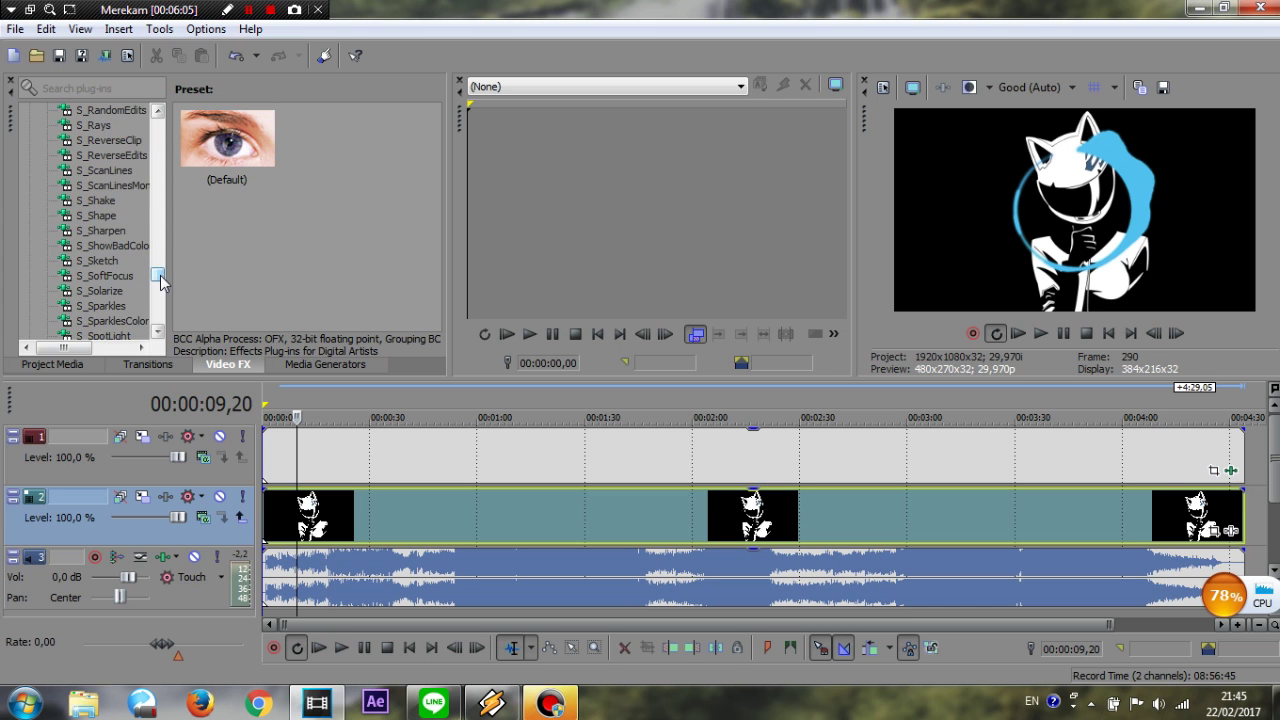
pyautogui.click(100, 203)
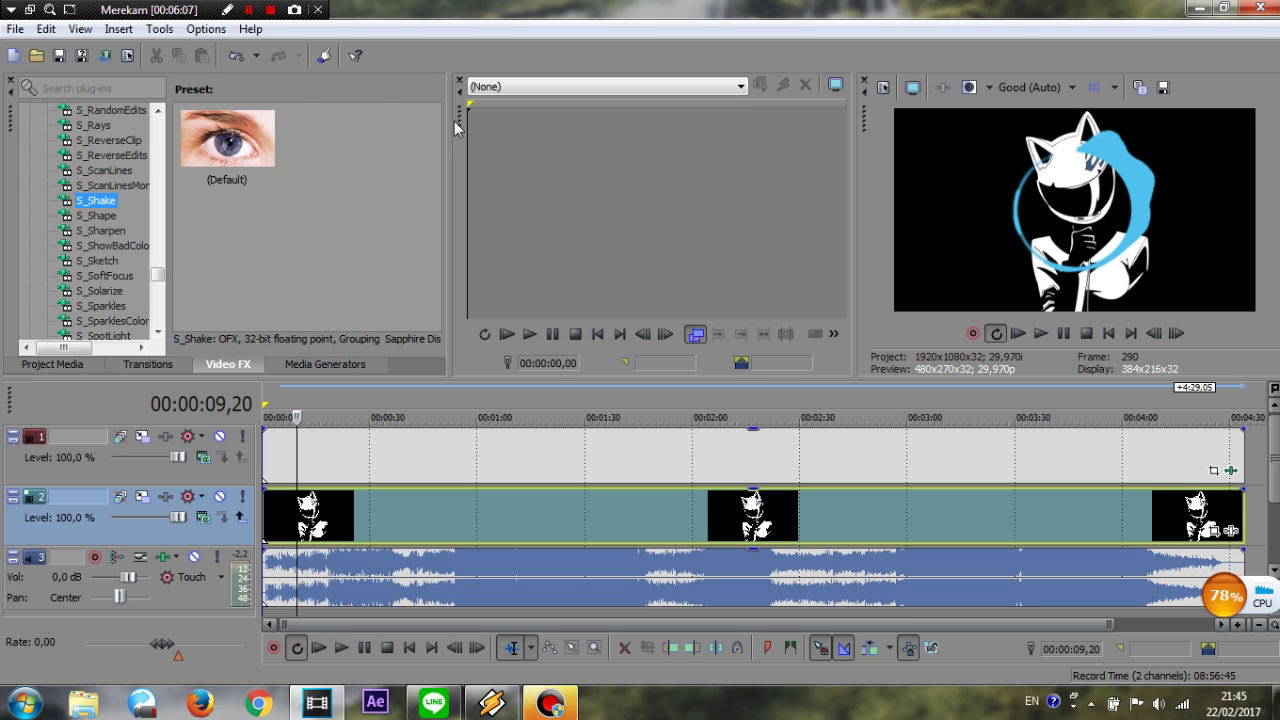
pyautogui.moveTo(228, 140); pyautogui.dragTo(381, 506)
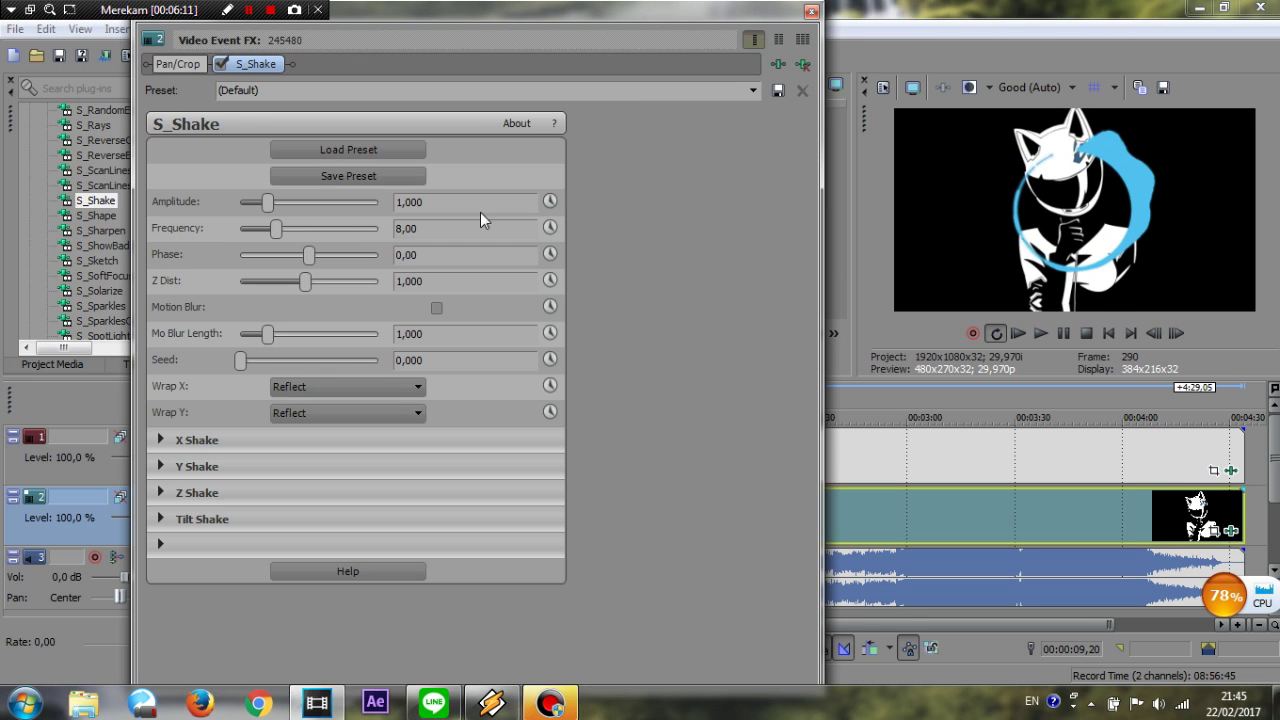
# Set the background's S_Shake amplitude to 0,2 and its frequency to 1
pyautogui.click(455, 201)
pyautogui.write('0,2')
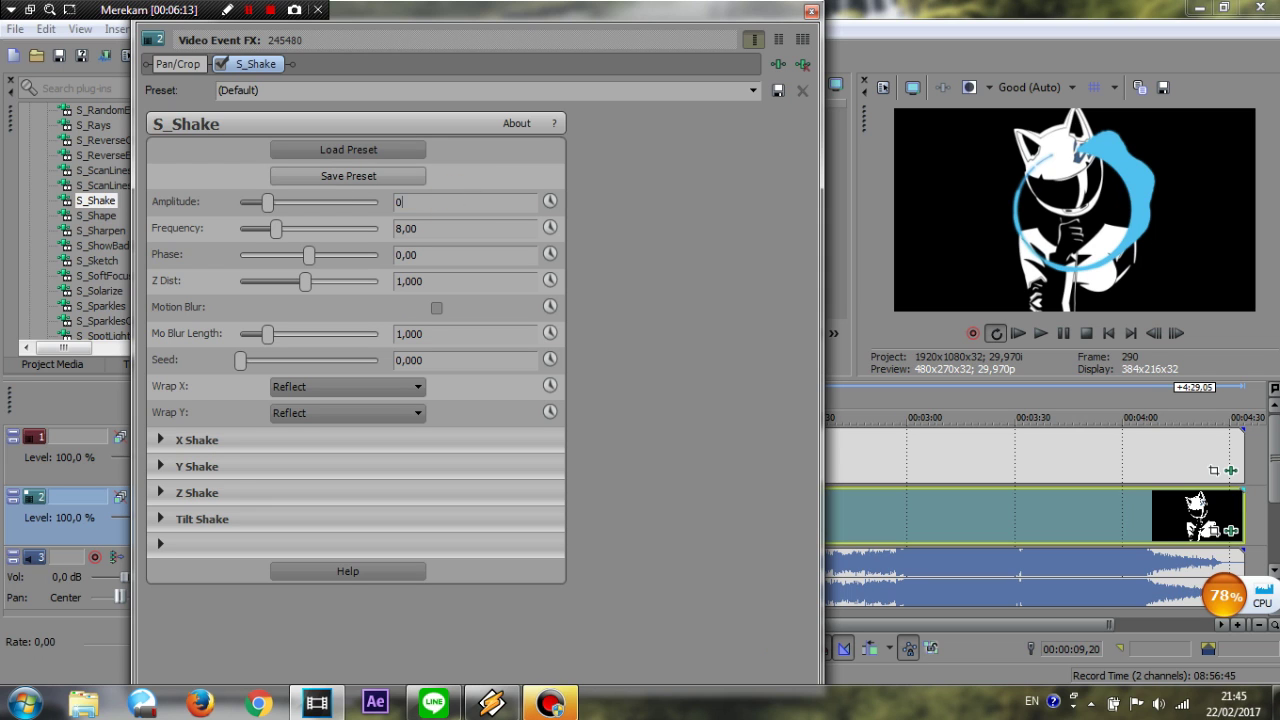
pyautogui.press('Return')
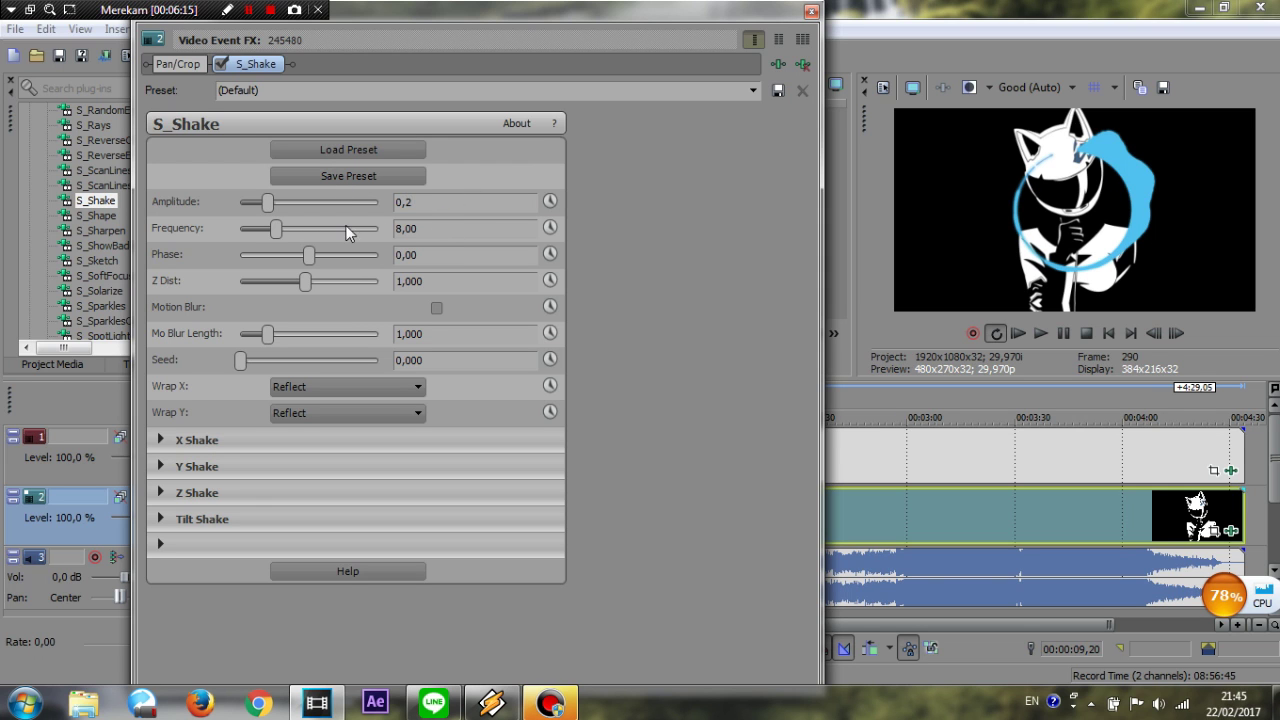
pyautogui.click(430, 229)
pyautogui.write('1')
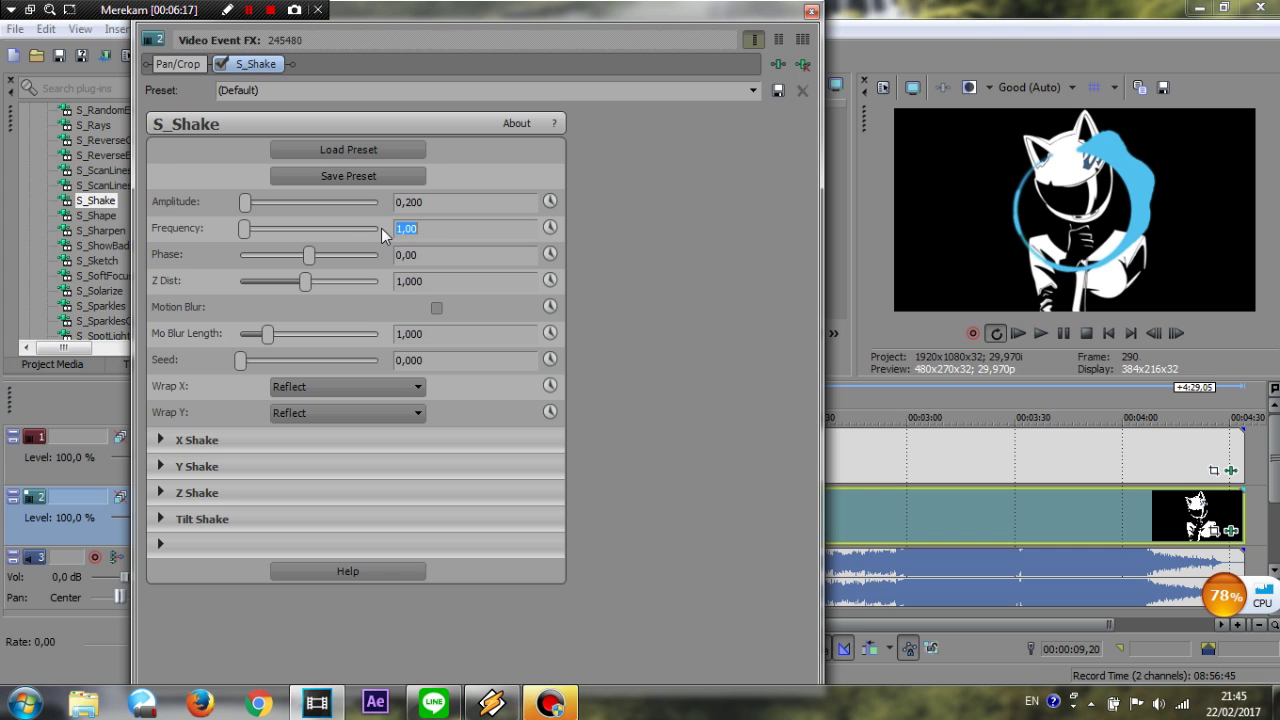
# Preview the background's shake in playback and recheck the image event's S_Shake settings
pyautogui.click(811, 14)
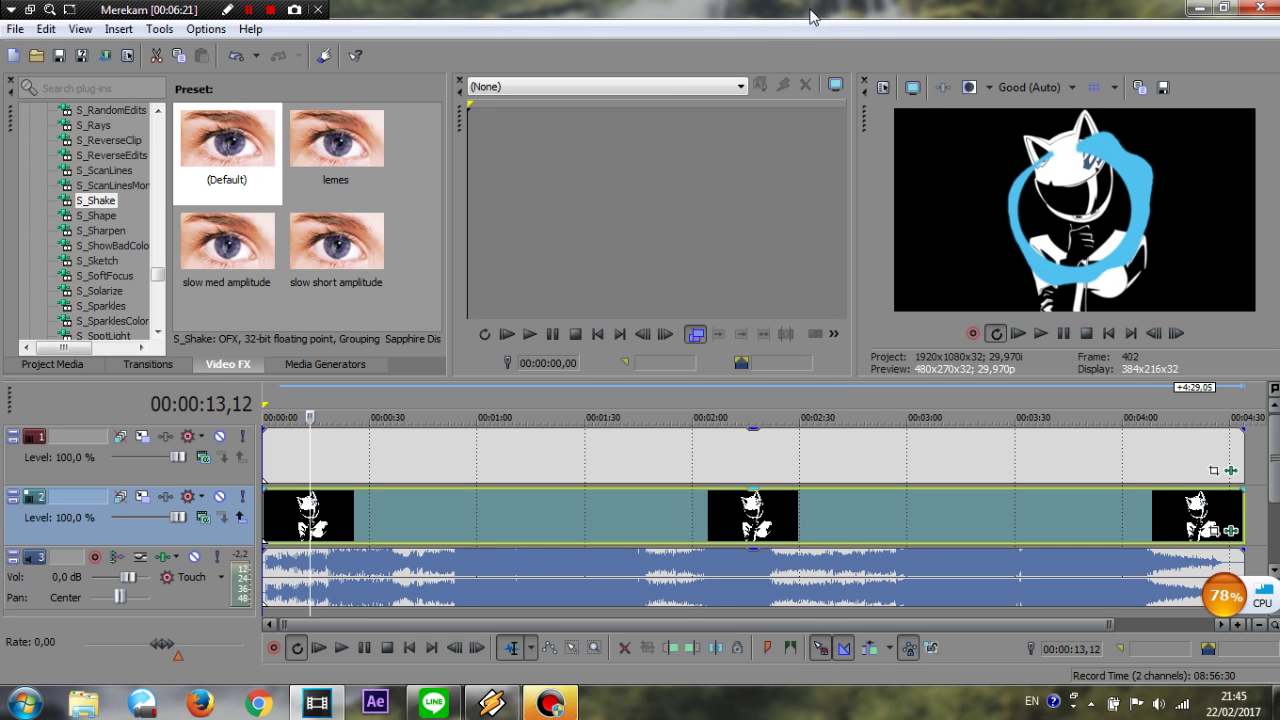
pyautogui.click(1233, 531)
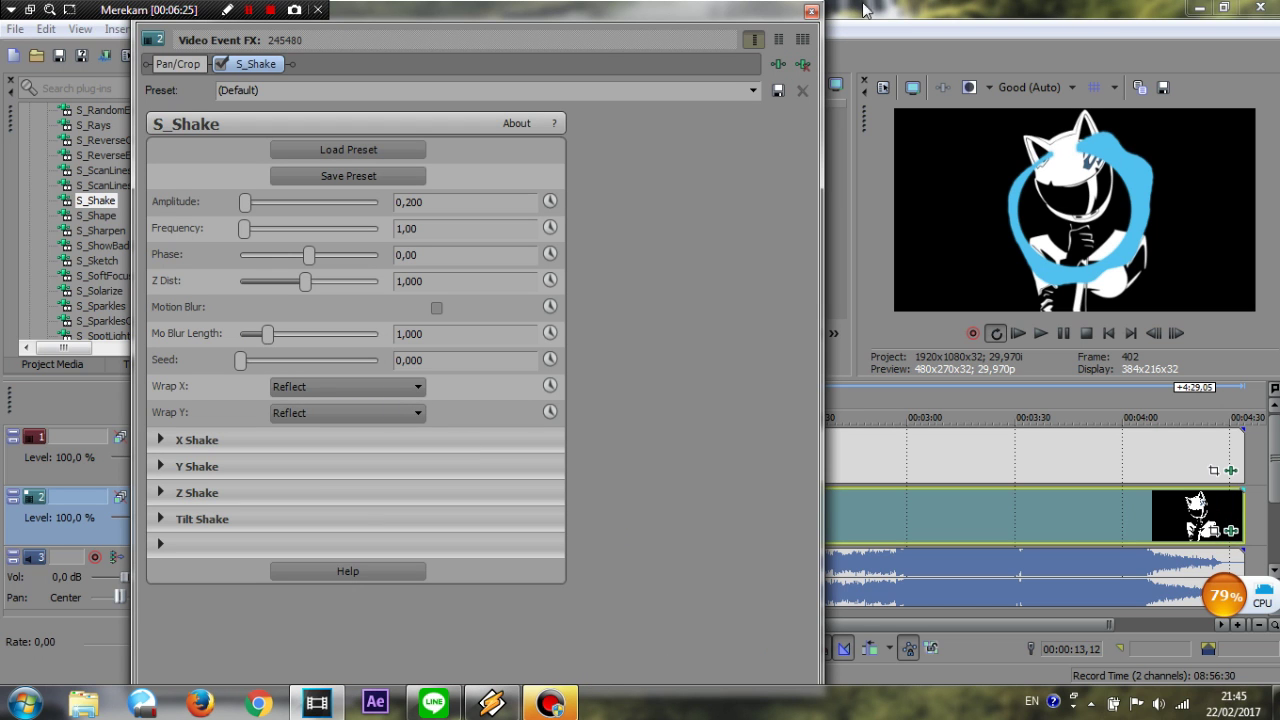
pyautogui.click(811, 14)
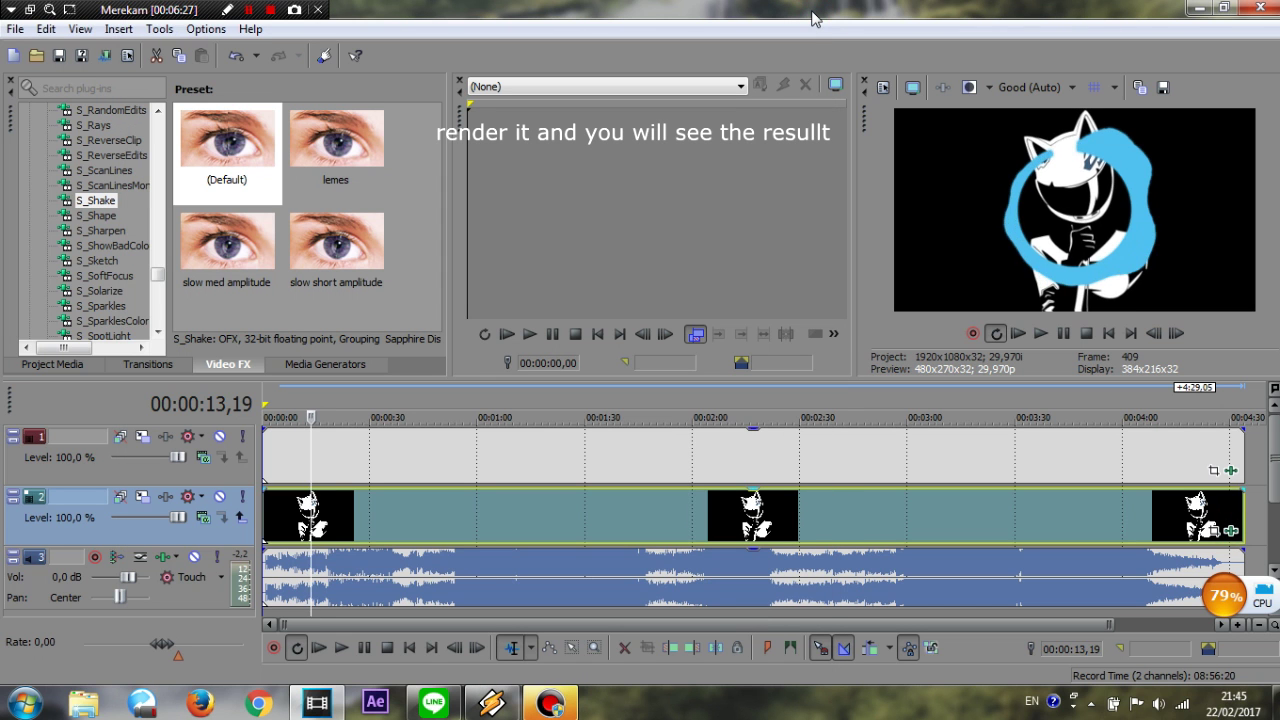